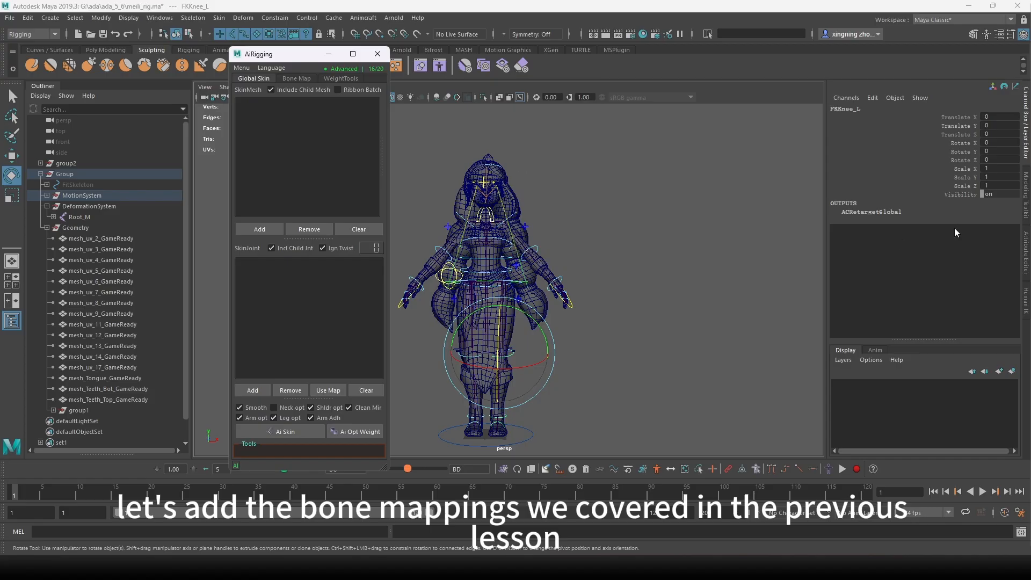
- Check the character's bone map in AiRigging and load its mapped bones into the skin joint list
{"action": "middle_click_drag", "start_coordinate": [554, 317], "coordinate": [580, 317], "text": "alt"}
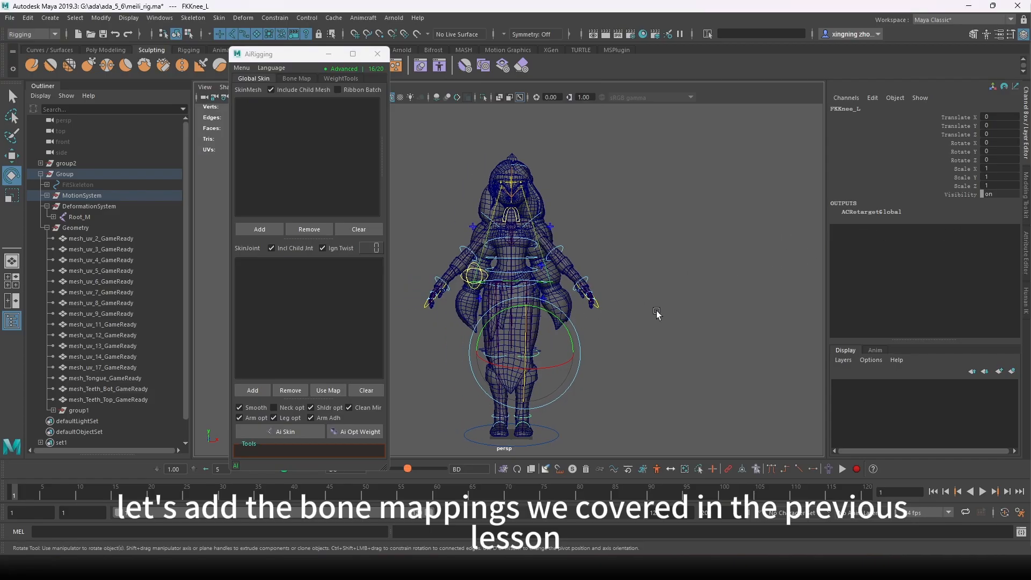
{"action": "left_click_drag", "start_coordinate": [652, 339], "coordinate": [660, 338], "text": "alt"}
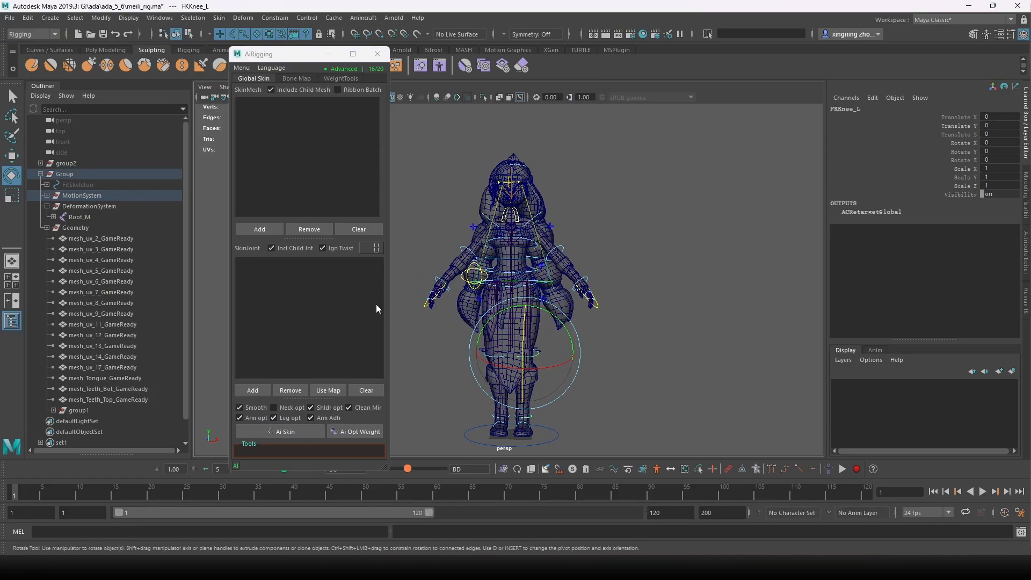
{"action": "left_click", "coordinate": [293, 79]}
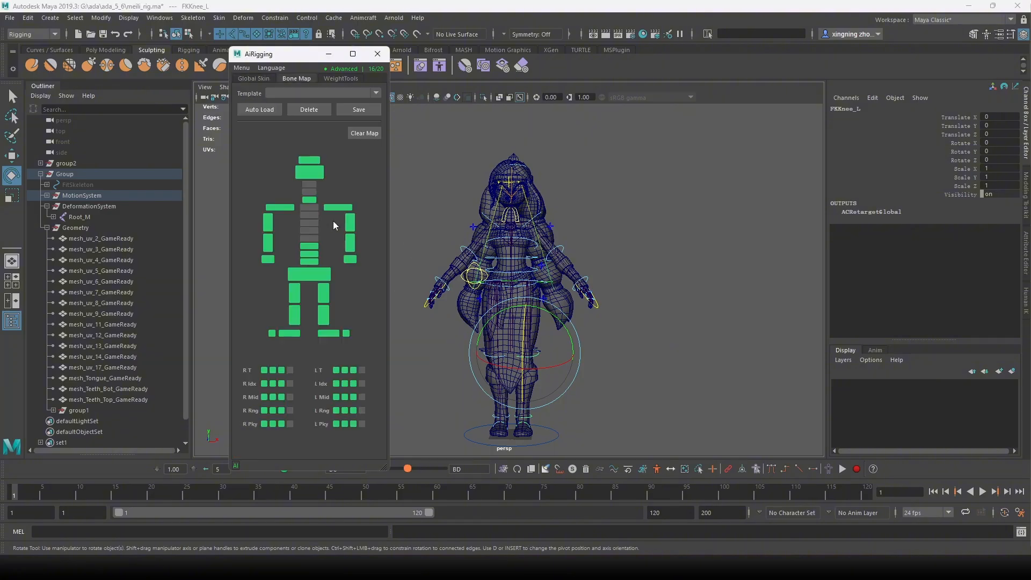
{"action": "left_click", "coordinate": [257, 79]}
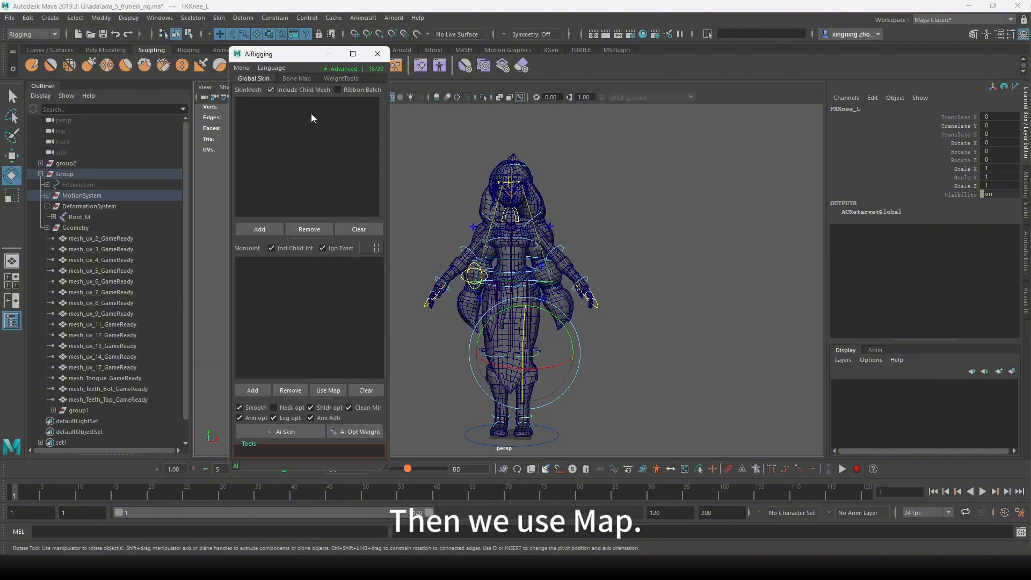
{"action": "left_click", "coordinate": [328, 390]}
{"action": "left_click", "coordinate": [656, 281]}
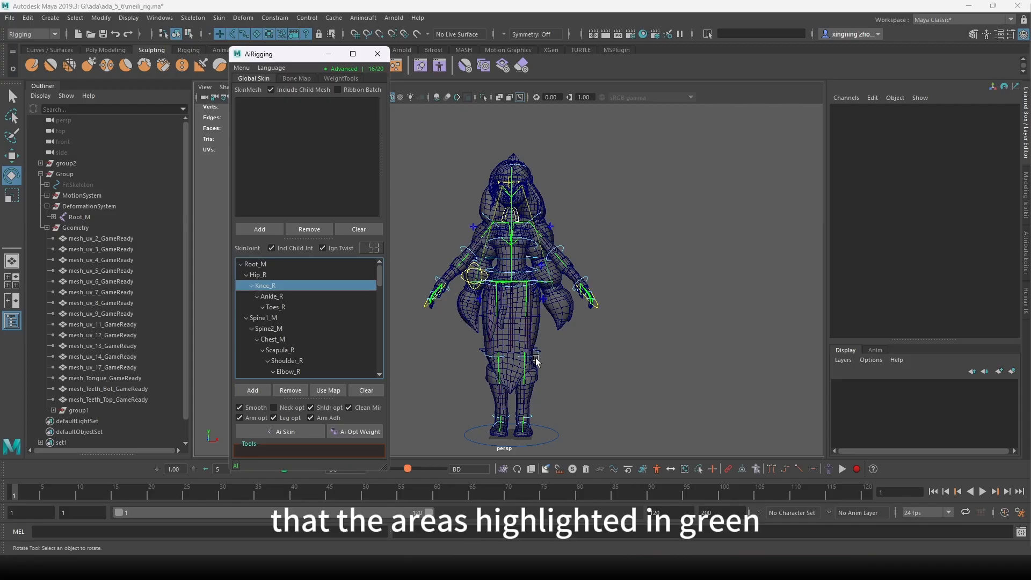
- Add the Geometry group's meshes from mesh_uv_2_GameReady through mesh_Teeth_Top_GameReady to the skin mesh list
{"action": "scroll", "coordinate": [530, 279], "scroll_direction": "up", "scroll_amount": 5}
{"action": "left_click_drag", "start_coordinate": [562, 345], "coordinate": [613, 305], "text": "alt"}
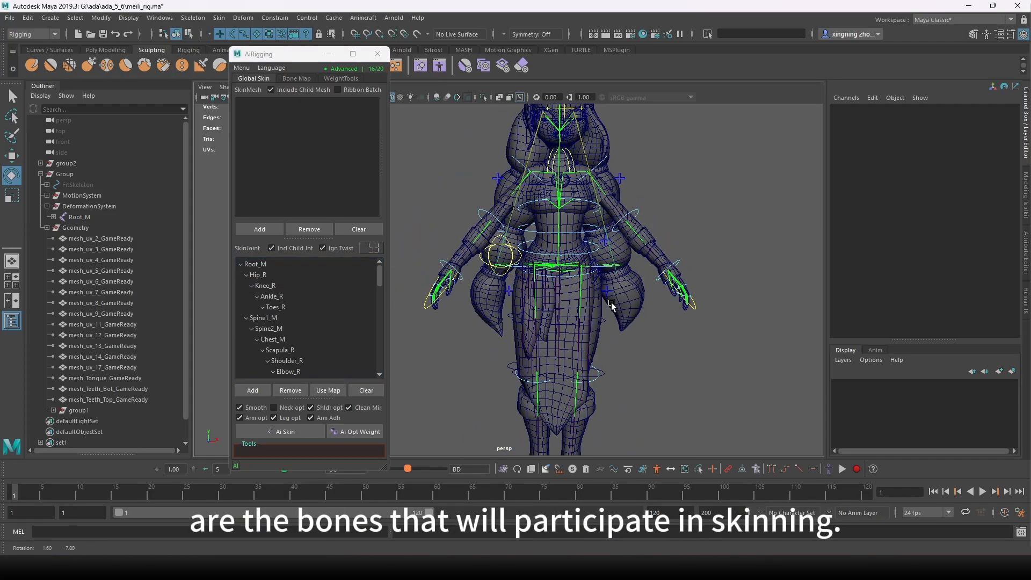
{"action": "middle_click_drag", "start_coordinate": [625, 454], "coordinate": [613, 396], "text": "alt"}
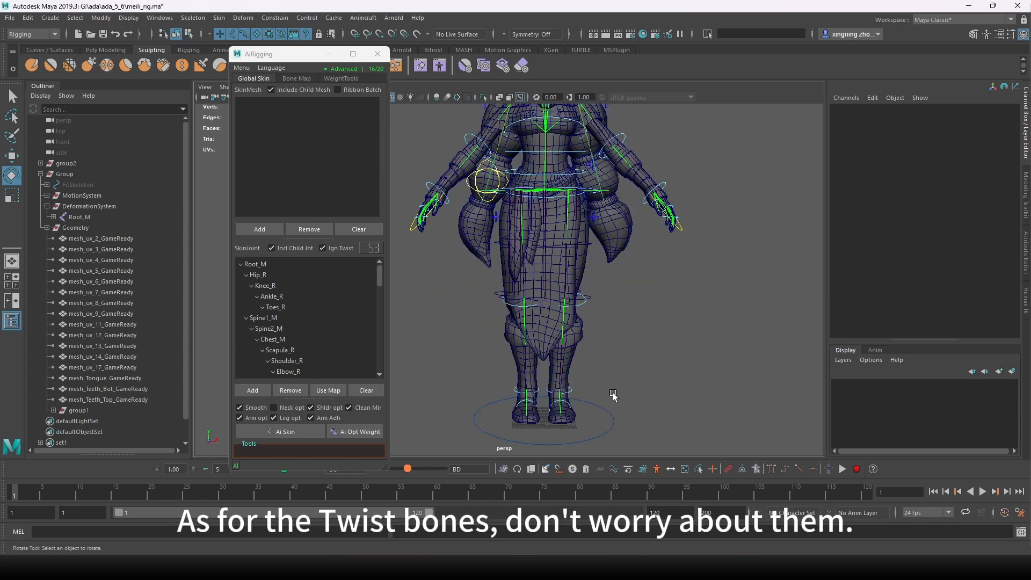
{"action": "left_click_drag", "start_coordinate": [600, 377], "coordinate": [585, 355], "text": "alt"}
{"action": "middle_click_drag", "start_coordinate": [543, 296], "coordinate": [567, 354], "text": "alt"}
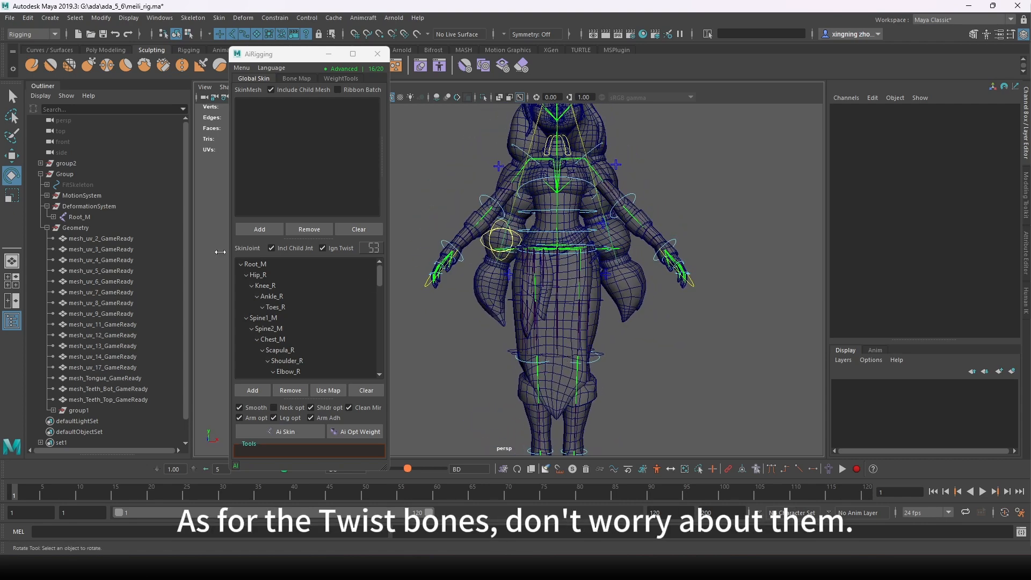
{"action": "left_click_drag", "start_coordinate": [135, 237], "coordinate": [137, 399]}
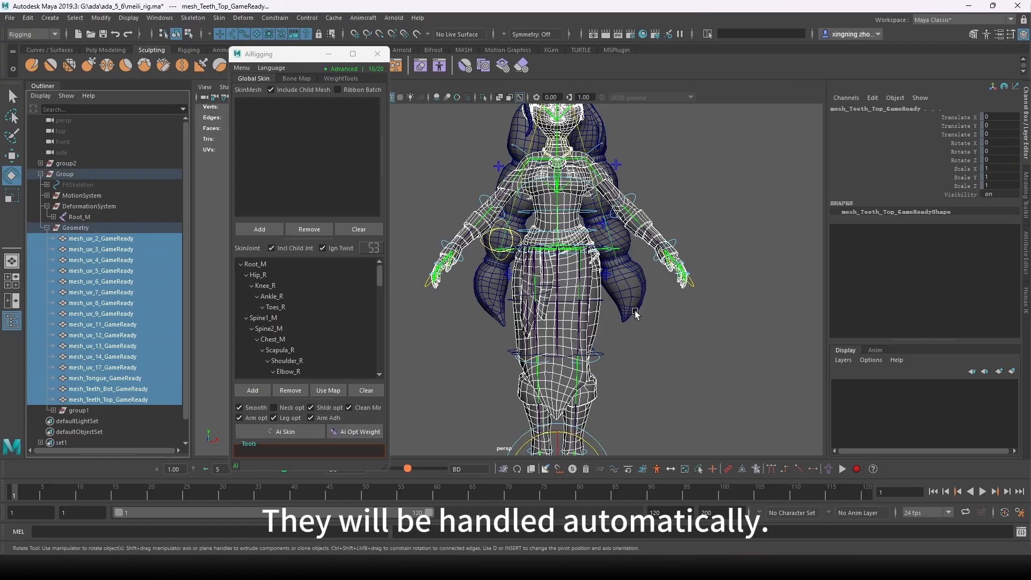
{"action": "left_click_drag", "start_coordinate": [601, 290], "coordinate": [630, 291], "text": "alt"}
{"action": "middle_click_drag", "start_coordinate": [630, 292], "coordinate": [624, 316], "text": "alt"}
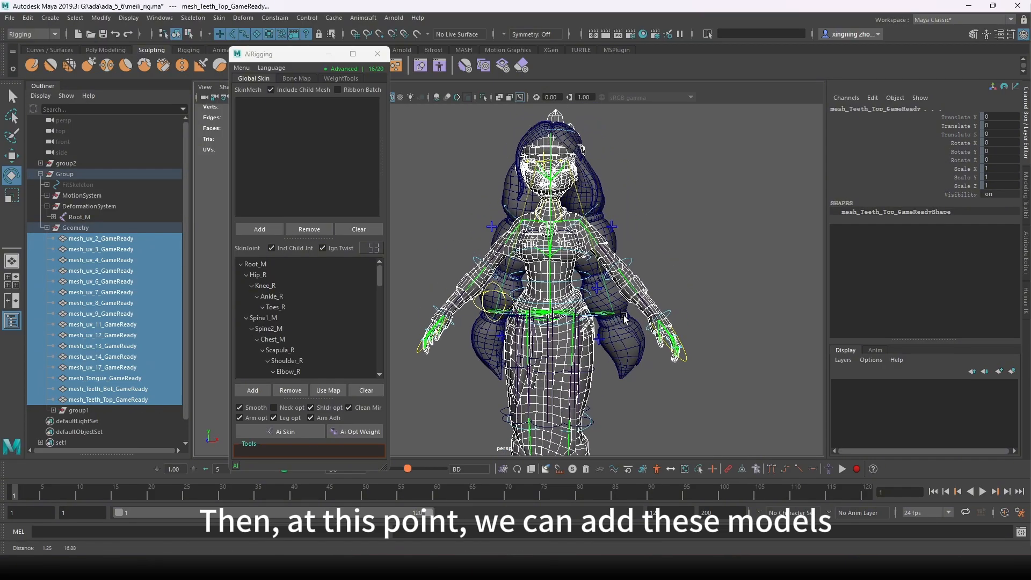
{"action": "left_click", "coordinate": [260, 229]}
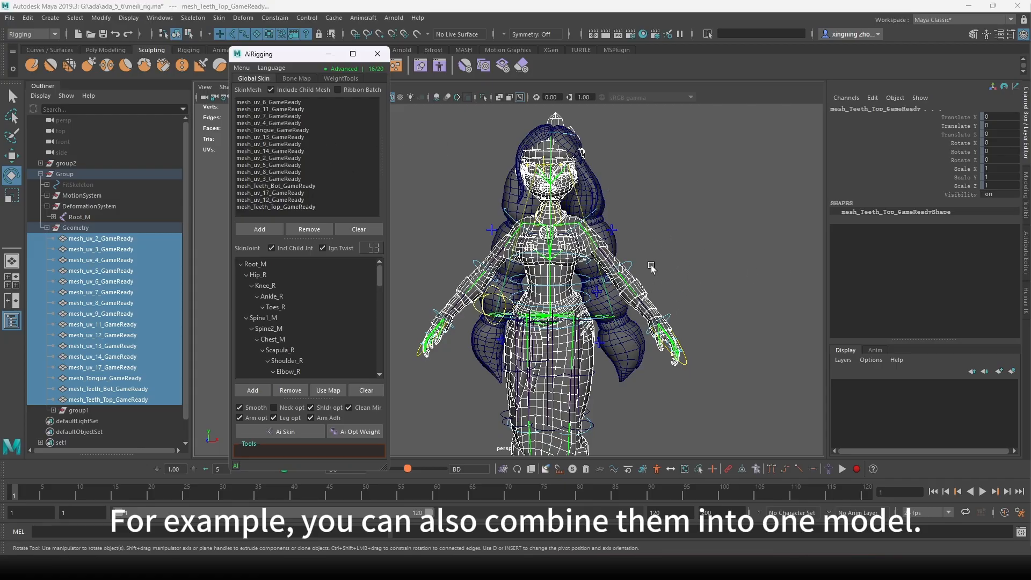
- Duplicate the selected GameReady meshes and combine the copies into a single mesh
{"action": "middle_click_drag", "start_coordinate": [631, 324], "coordinate": [627, 287], "text": "alt"}
{"action": "left_click_drag", "start_coordinate": [597, 289], "coordinate": [576, 314], "text": "alt"}
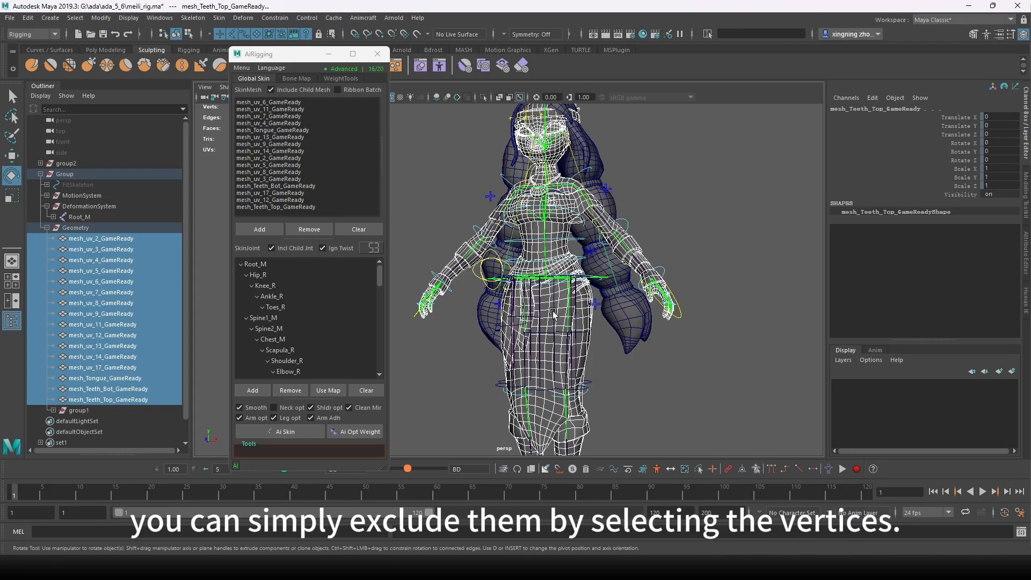
{"action": "scroll", "coordinate": [553, 313], "scroll_direction": "up", "scroll_amount": 5}
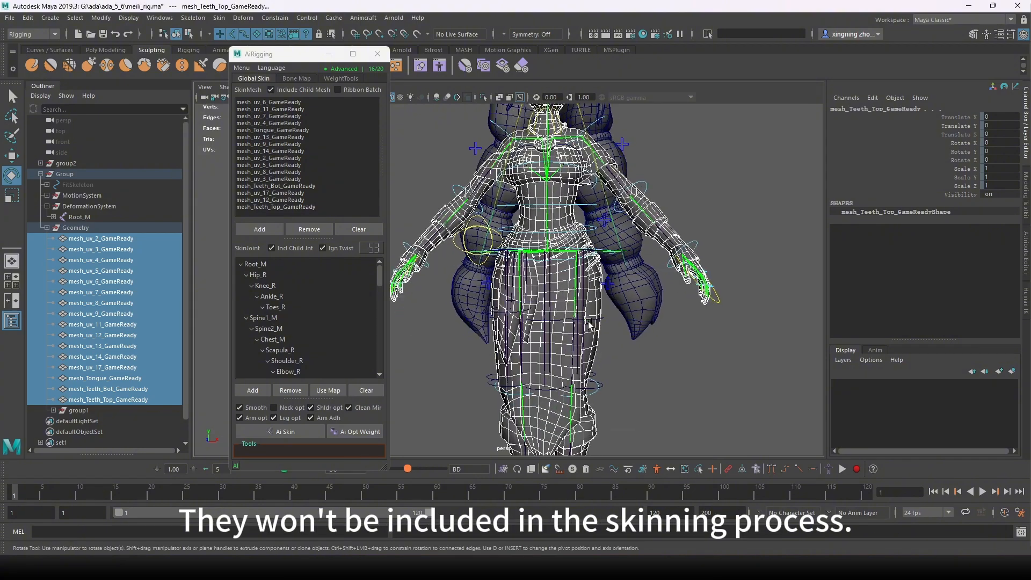
{"action": "left_click_drag", "start_coordinate": [590, 324], "coordinate": [556, 316], "text": "alt"}
{"action": "key", "text": "ctrl+d"}
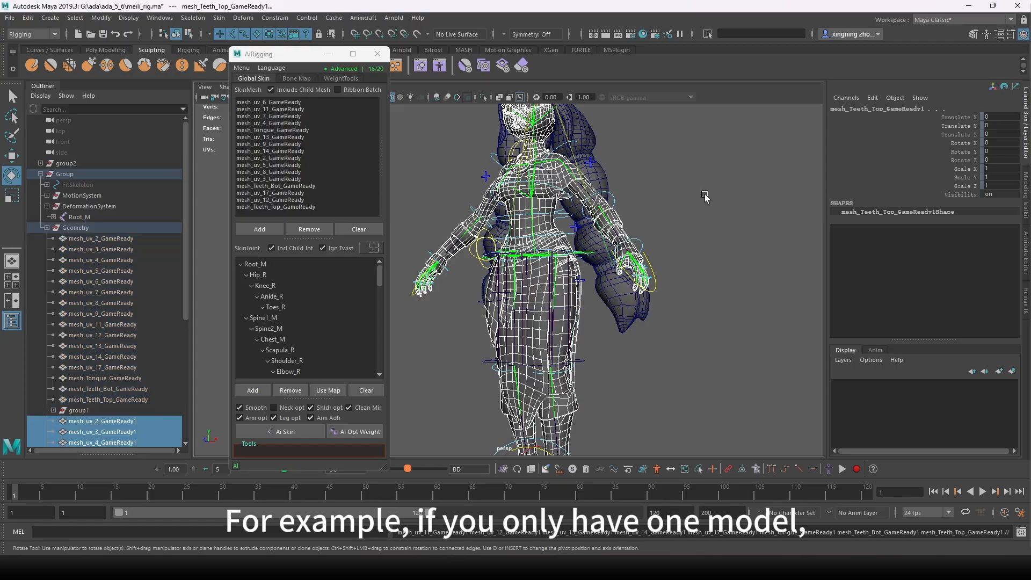
{"action": "right_click_drag", "start_coordinate": [707, 194], "coordinate": [687, 389], "text": "shift"}
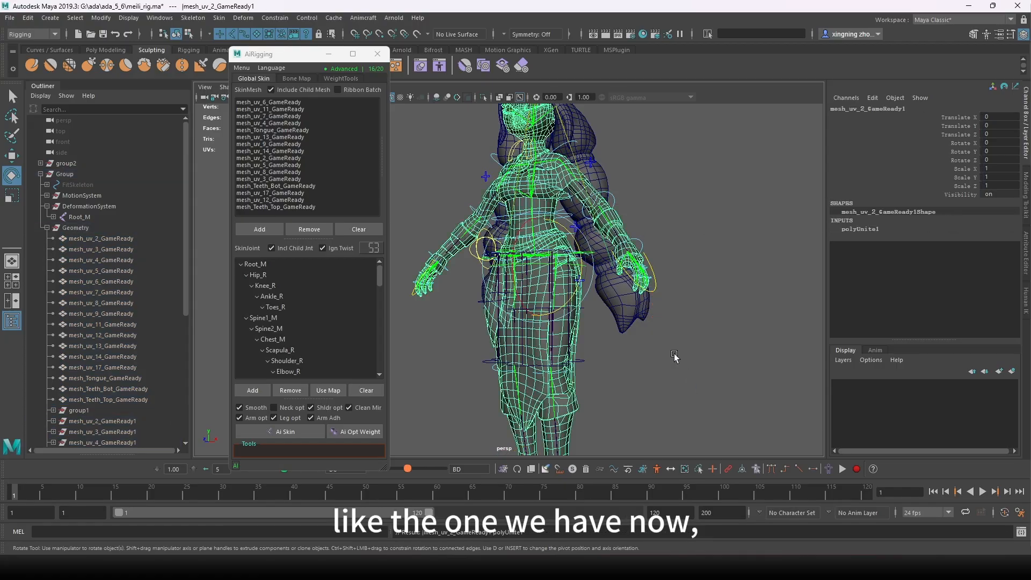
{"action": "key", "text": "q"}
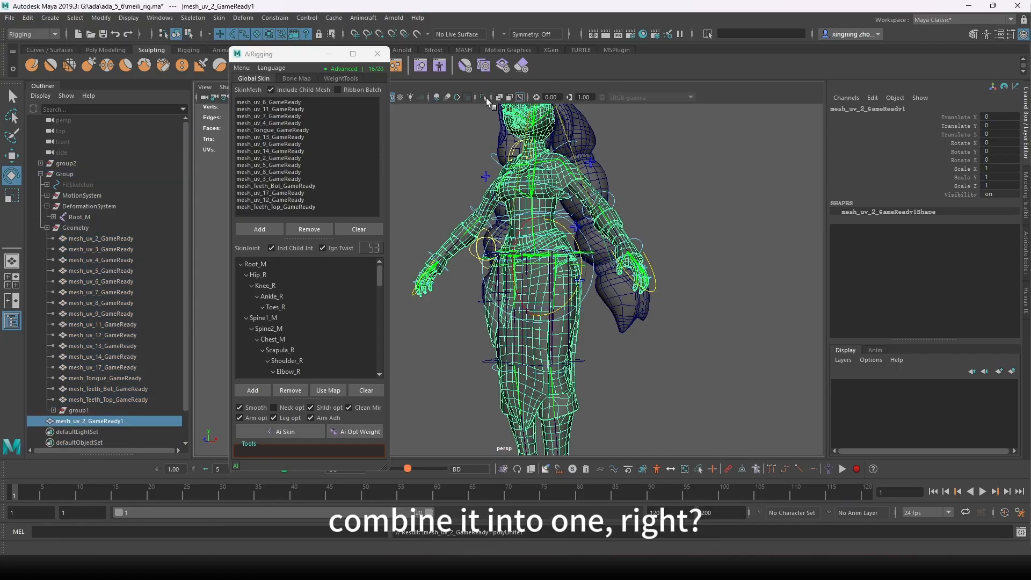
- Isolate the combined mesh and select all of its body and head vertices, leaving out the skirt
{"action": "left_click", "coordinate": [484, 97]}
{"action": "right_click", "coordinate": [540, 205]}
{"action": "right_click_drag", "start_coordinate": [540, 205], "coordinate": [529, 219]}
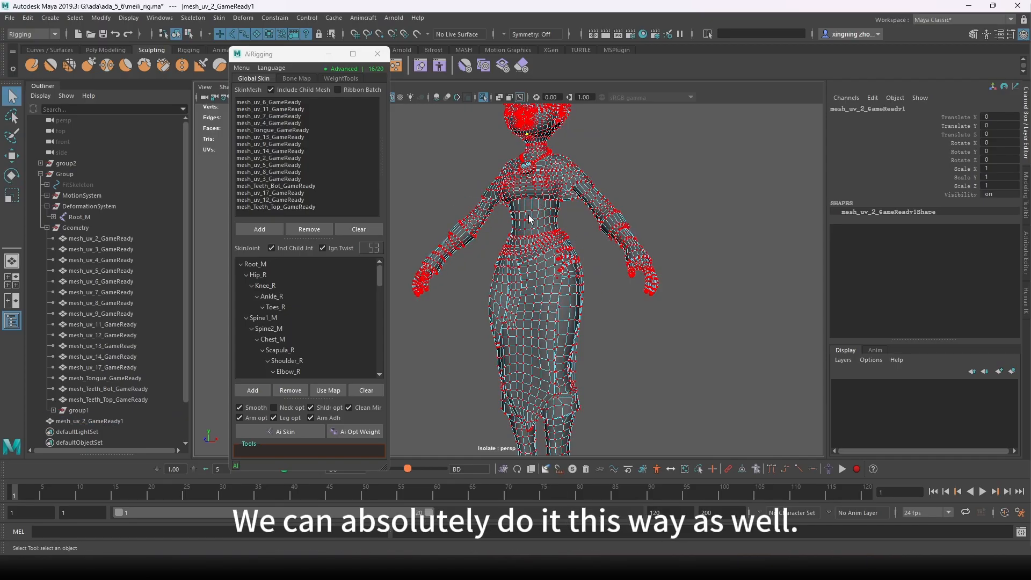
{"action": "left_click", "coordinate": [532, 210]}
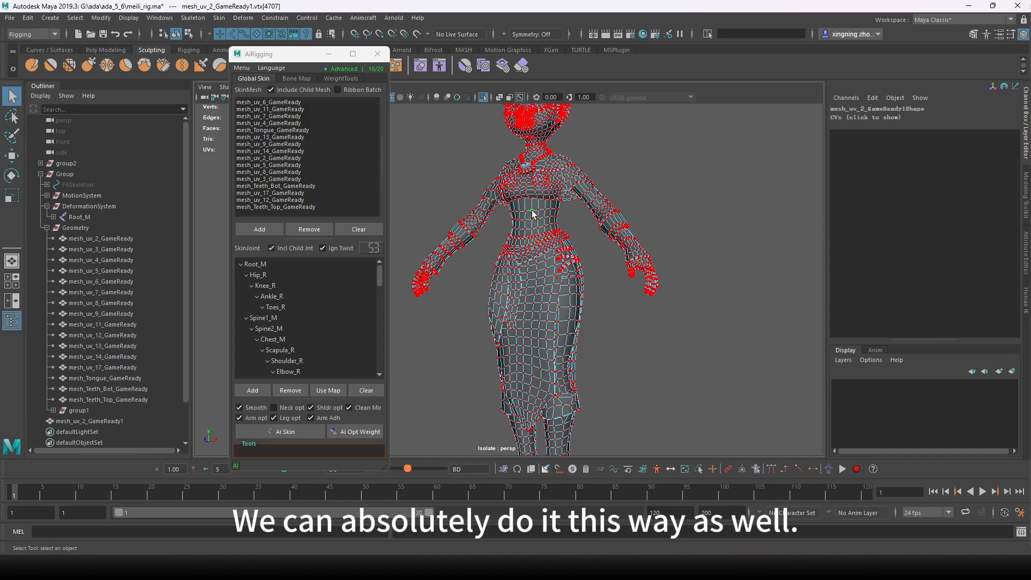
{"action": "double_click", "coordinate": [531, 211]}
{"action": "left_click_drag", "start_coordinate": [532, 211], "coordinate": [734, 343], "text": "alt"}
{"action": "left_click_drag", "start_coordinate": [402, 195], "coordinate": [481, 340], "text": "shift"}
{"action": "left_click_drag", "start_coordinate": [431, 314], "coordinate": [457, 259], "text": "alt"}
{"action": "left_click_drag", "start_coordinate": [450, 149], "coordinate": [642, 224], "text": "ctrl+shift"}
{"action": "middle_click_drag", "start_coordinate": [629, 185], "coordinate": [718, 270], "text": "alt"}
{"action": "left_click_drag", "start_coordinate": [542, 132], "coordinate": [779, 250], "text": "ctrl+shift"}
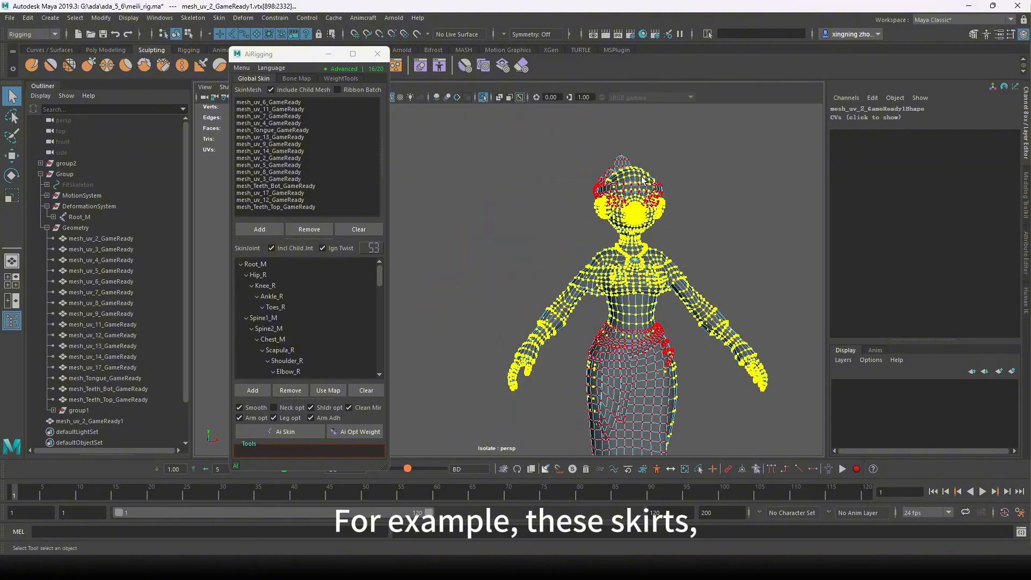
- Move the selected vertices away from the skirt to check the selection, and undo the move
{"action": "middle_click_drag", "start_coordinate": [642, 177], "coordinate": [519, 105], "text": "alt"}
{"action": "left_click_drag", "start_coordinate": [591, 306], "coordinate": [565, 315], "text": "alt"}
{"action": "key", "text": "w"}
{"action": "middle_click_drag", "start_coordinate": [519, 307], "coordinate": [643, 257]}
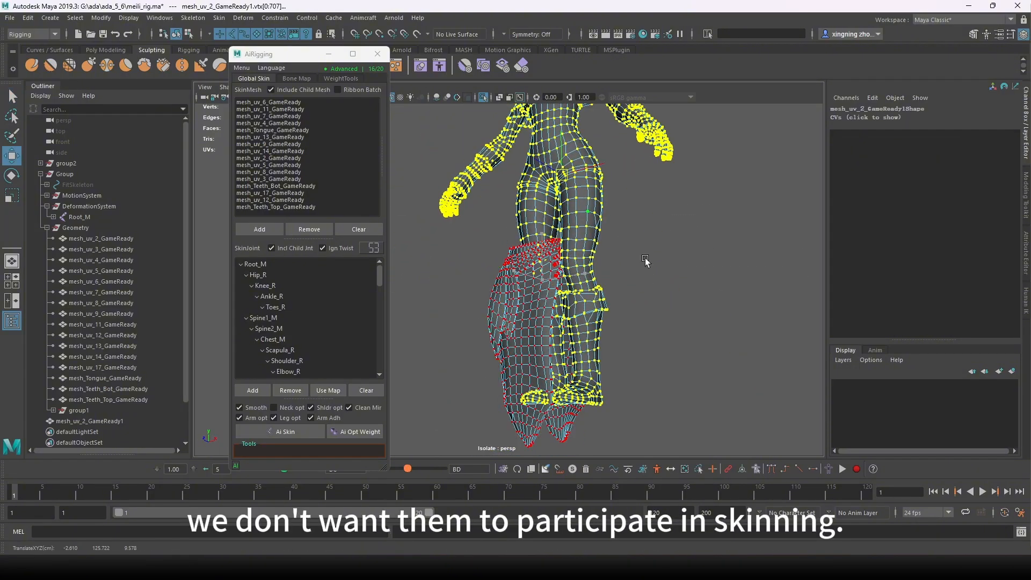
{"action": "left_click_drag", "start_coordinate": [646, 261], "coordinate": [604, 279], "text": "alt"}
{"action": "key", "text": "ctrl+z"}
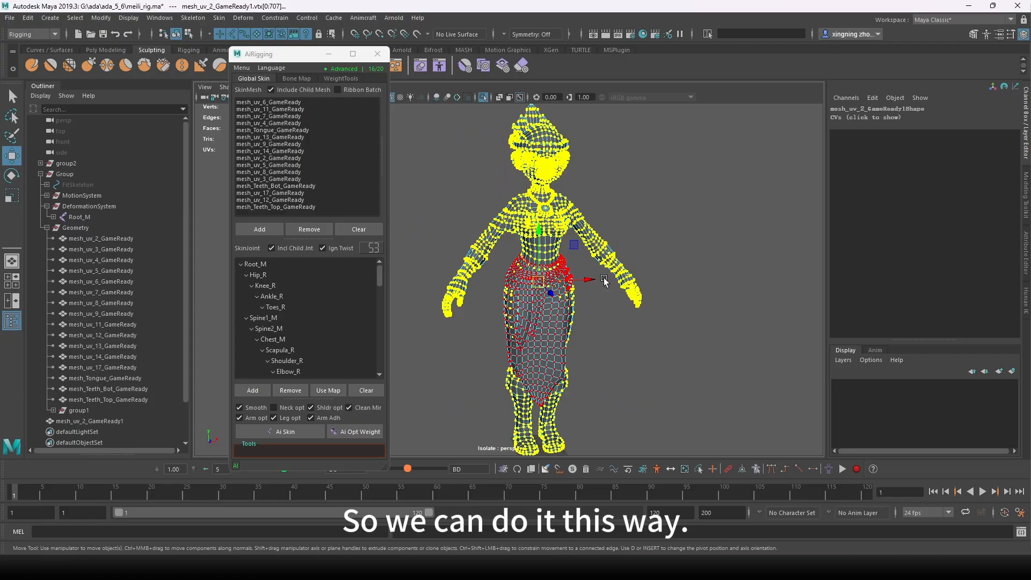
- Replace the skin mesh list with the selected vertices of the combined mesh and return to object mode
{"action": "left_click", "coordinate": [365, 228]}
{"action": "left_click", "coordinate": [260, 230]}
{"action": "right_click_drag", "start_coordinate": [538, 150], "coordinate": [607, 119]}
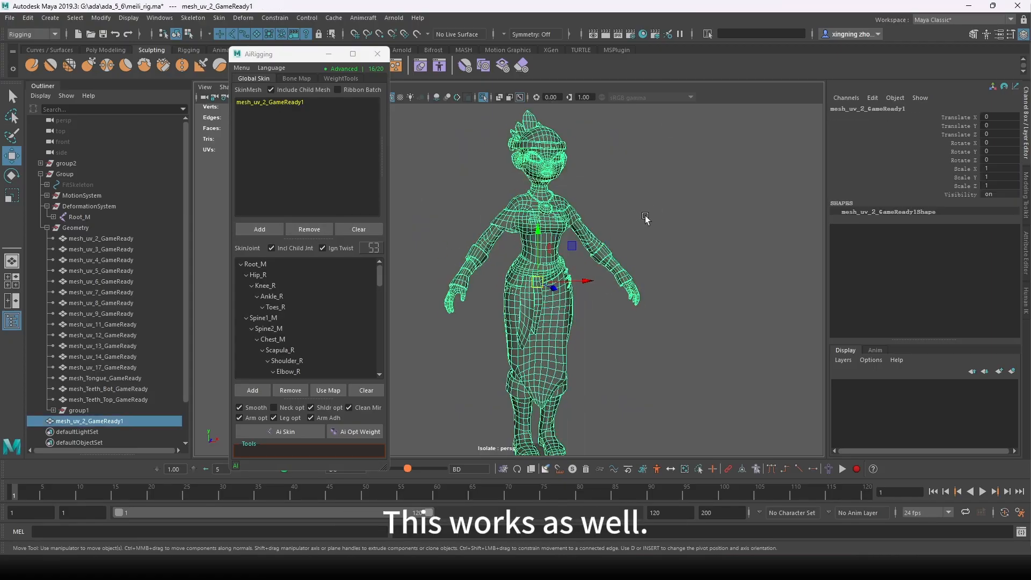
- Delete the combined mesh mesh_uv_2_GameReady1 from the scene
{"action": "left_click_drag", "start_coordinate": [646, 218], "coordinate": [626, 228], "text": "alt"}
{"action": "left_click", "coordinate": [603, 193]}
{"action": "left_click", "coordinate": [98, 420]}
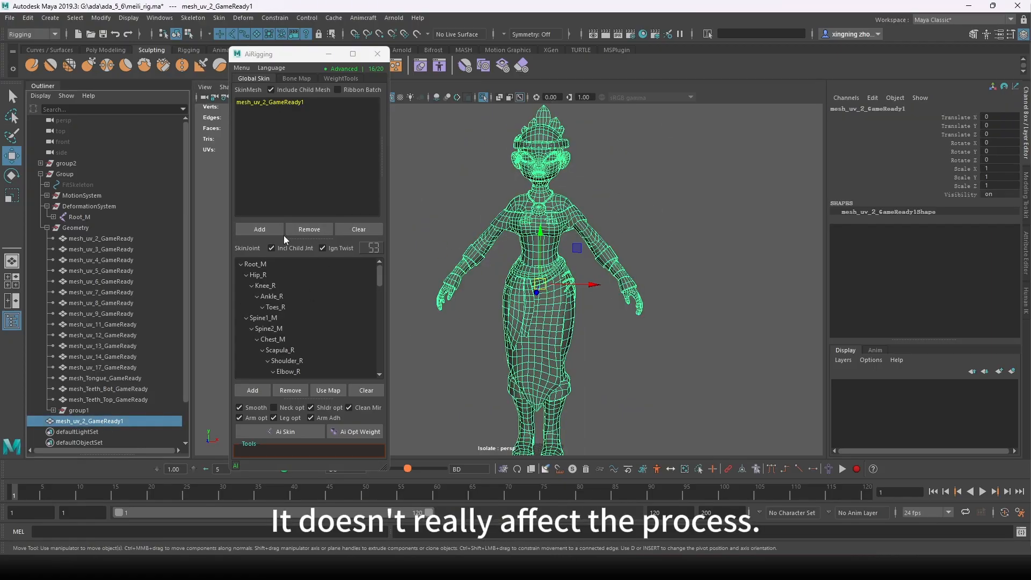
{"action": "key", "text": "Delete"}
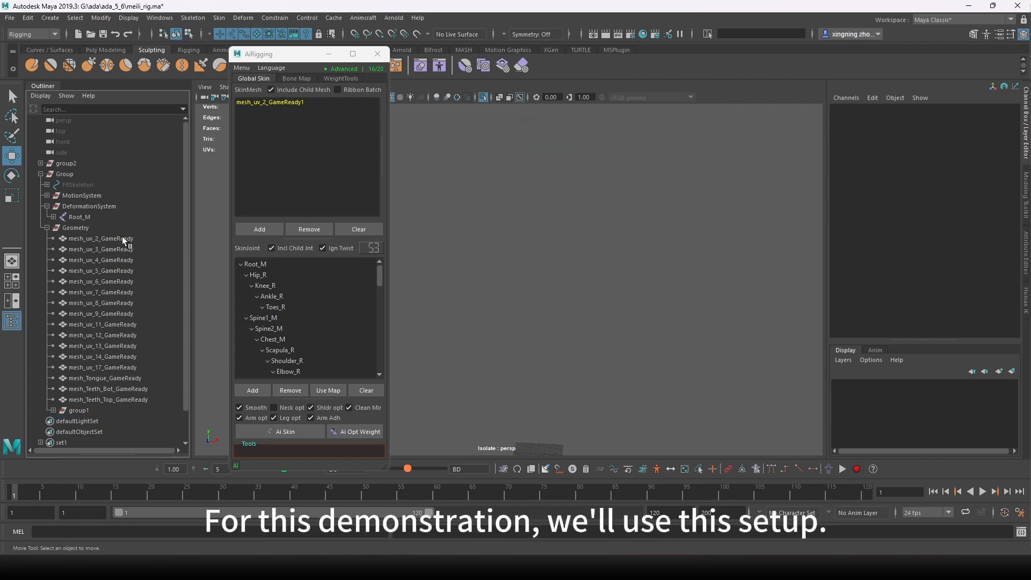
- Replace the skin mesh list with the original meshes mesh_uv_2_GameReady through mesh_Teeth_Top_GameReady and turn off view isolation
{"action": "left_click_drag", "start_coordinate": [121, 238], "coordinate": [121, 400]}
{"action": "left_click", "coordinate": [351, 231]}
{"action": "left_click", "coordinate": [260, 229]}
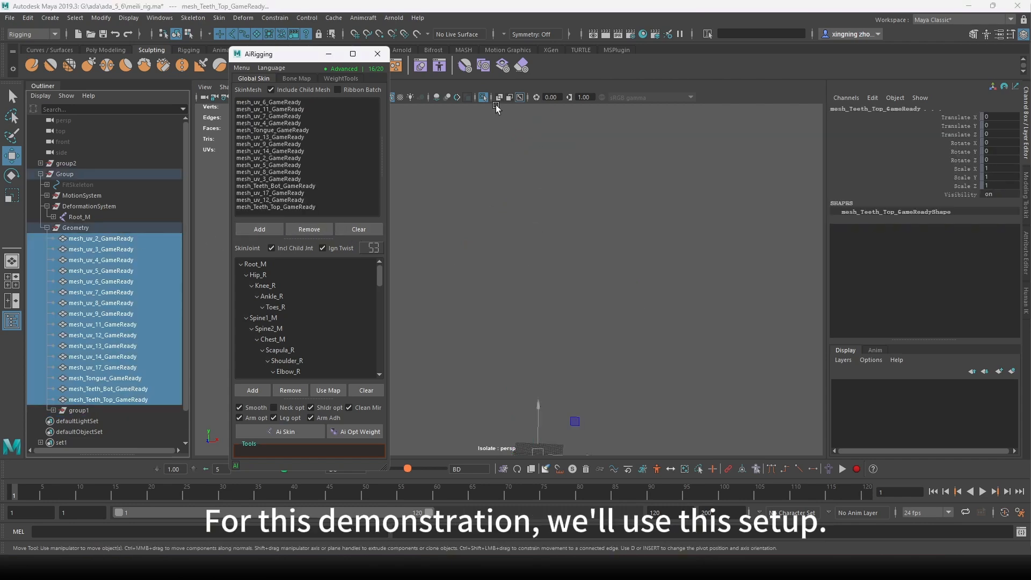
{"action": "left_click", "coordinate": [484, 97]}
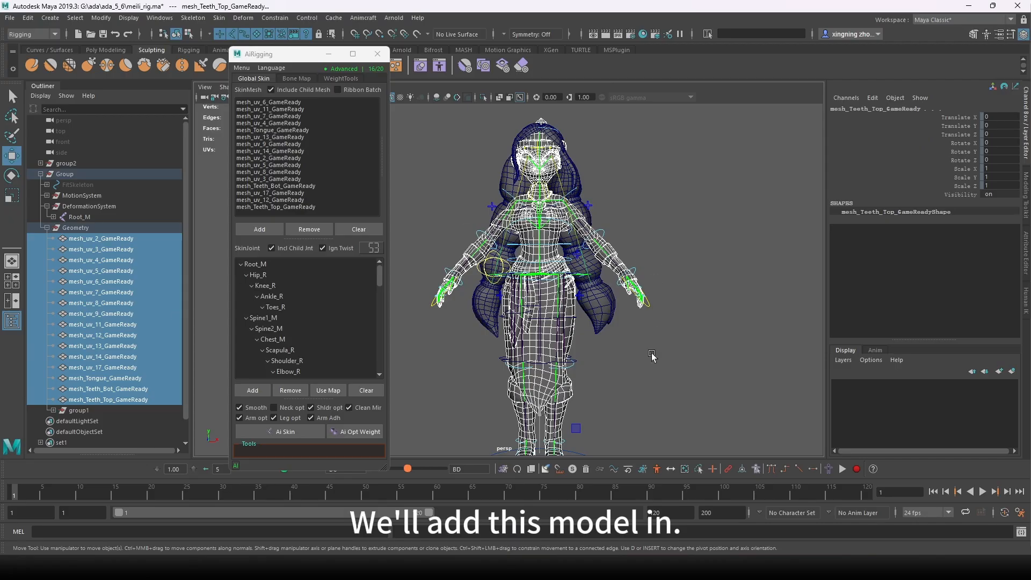
- Try to enable the Neck opt skinning option with nothing selected
{"action": "left_click_drag", "start_coordinate": [652, 355], "coordinate": [633, 350], "text": "alt"}
{"action": "middle_click_drag", "start_coordinate": [633, 349], "coordinate": [620, 320], "text": "alt"}
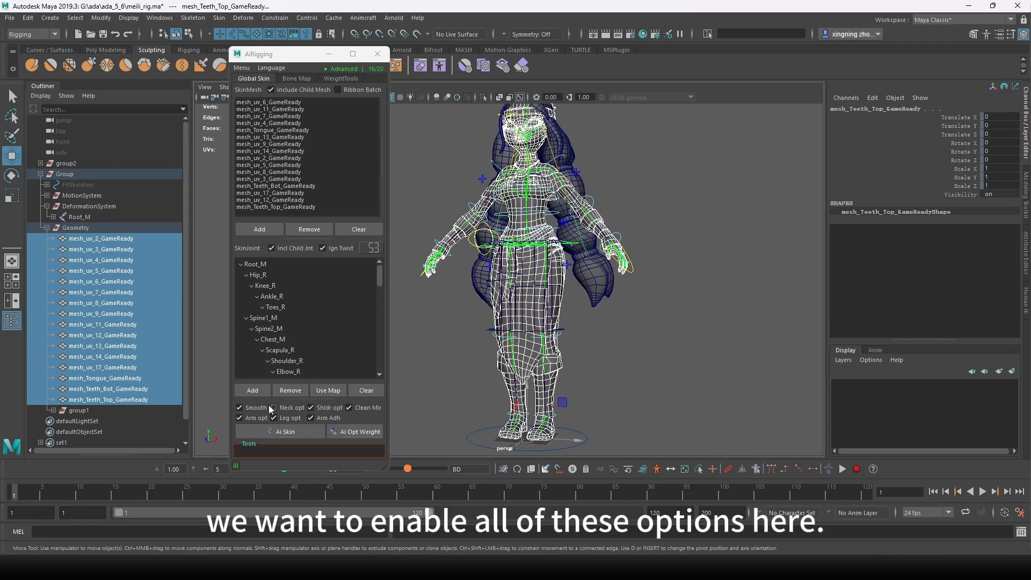
{"action": "scroll", "coordinate": [554, 260], "scroll_direction": "up", "scroll_amount": 5}
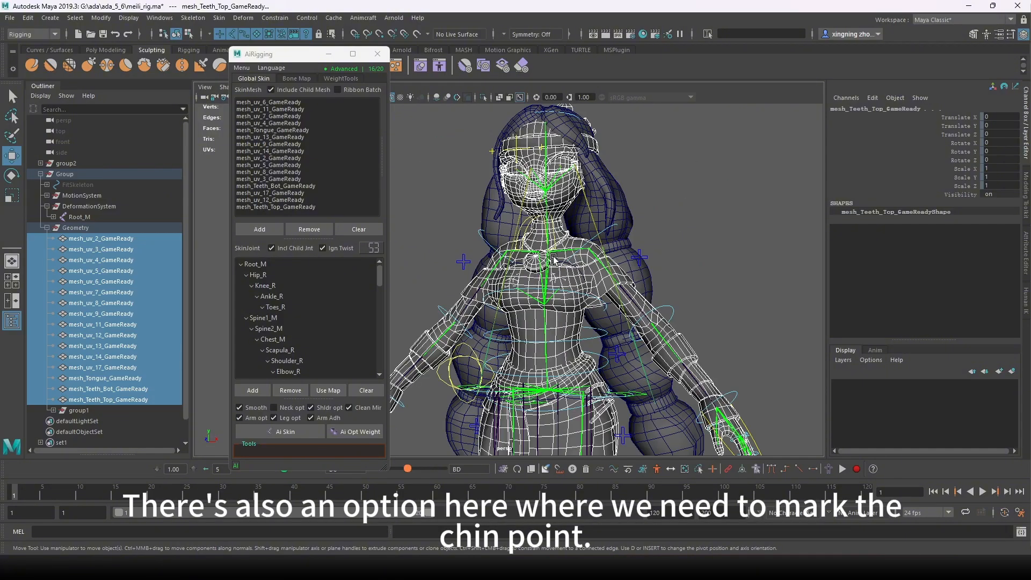
{"action": "right_click_drag", "start_coordinate": [627, 219], "coordinate": [795, 110], "text": "alt"}
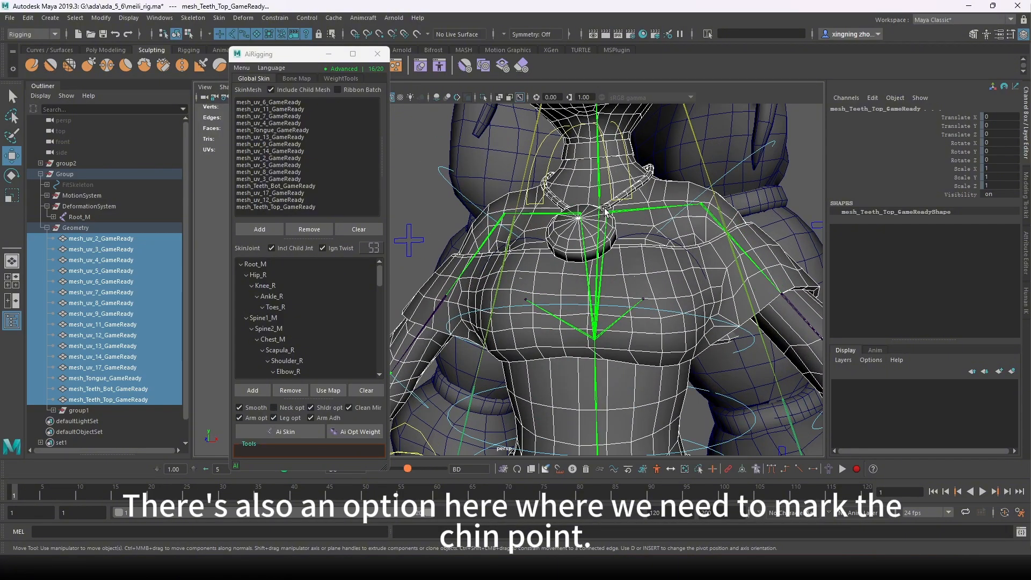
{"action": "middle_click_drag", "start_coordinate": [795, 110], "coordinate": [782, 218], "text": "alt"}
{"action": "left_click", "coordinate": [782, 217]}
{"action": "left_click", "coordinate": [273, 408]}
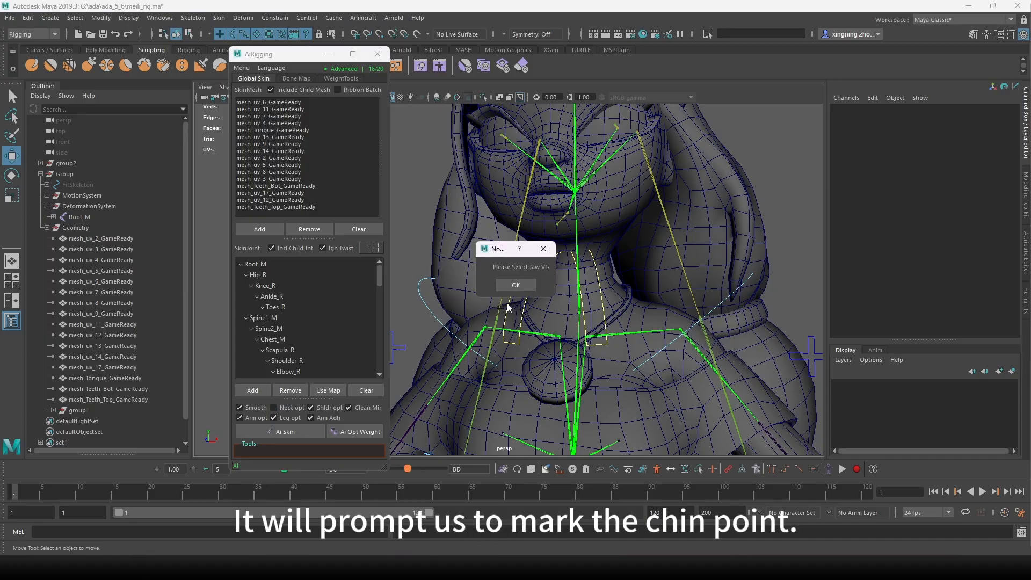
{"action": "left_click", "coordinate": [515, 285]}
- Mark the chin vertex of mesh_uv_14_GameReady as the jaw point, enable Neck opt, and return to object mode
{"action": "left_click", "coordinate": [592, 205]}
{"action": "right_click_drag", "start_coordinate": [591, 203], "coordinate": [508, 202]}
{"action": "left_click", "coordinate": [558, 234]}
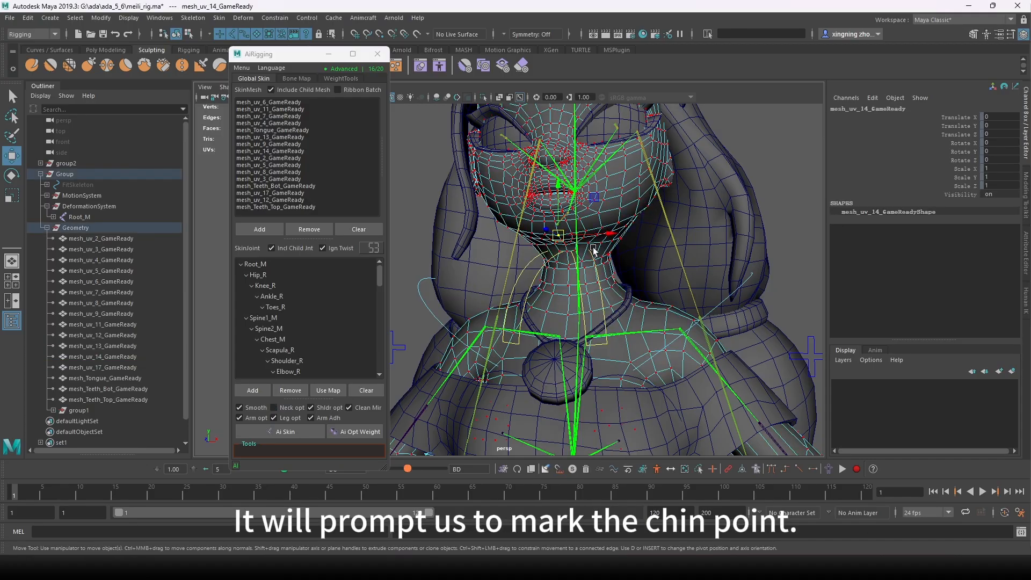
{"action": "left_click", "coordinate": [289, 407]}
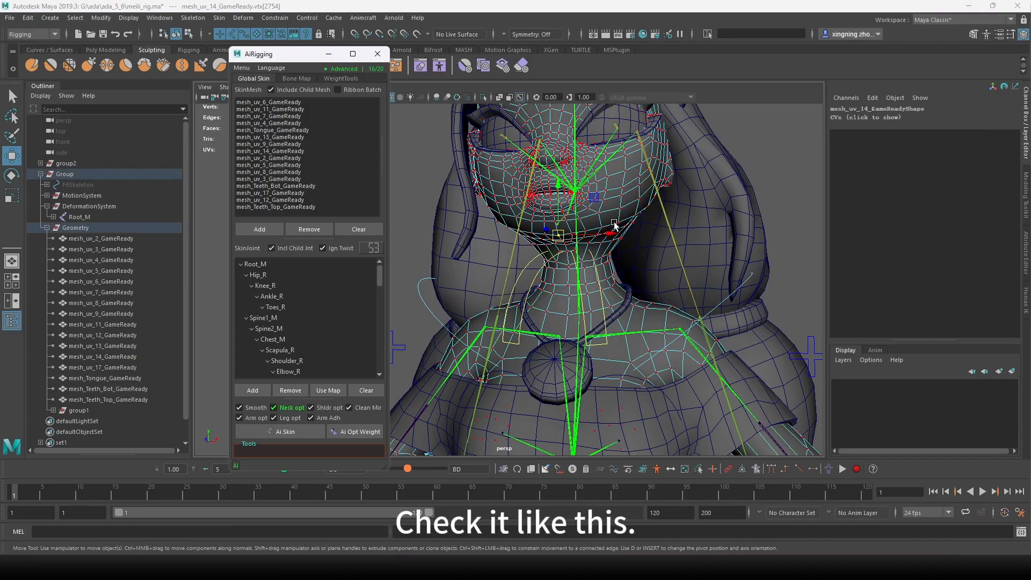
{"action": "right_click_drag", "start_coordinate": [625, 172], "coordinate": [728, 128]}
{"action": "right_click_drag", "start_coordinate": [747, 164], "coordinate": [638, 320], "text": "alt"}
{"action": "middle_click_drag", "start_coordinate": [645, 366], "coordinate": [642, 286], "text": "alt"}
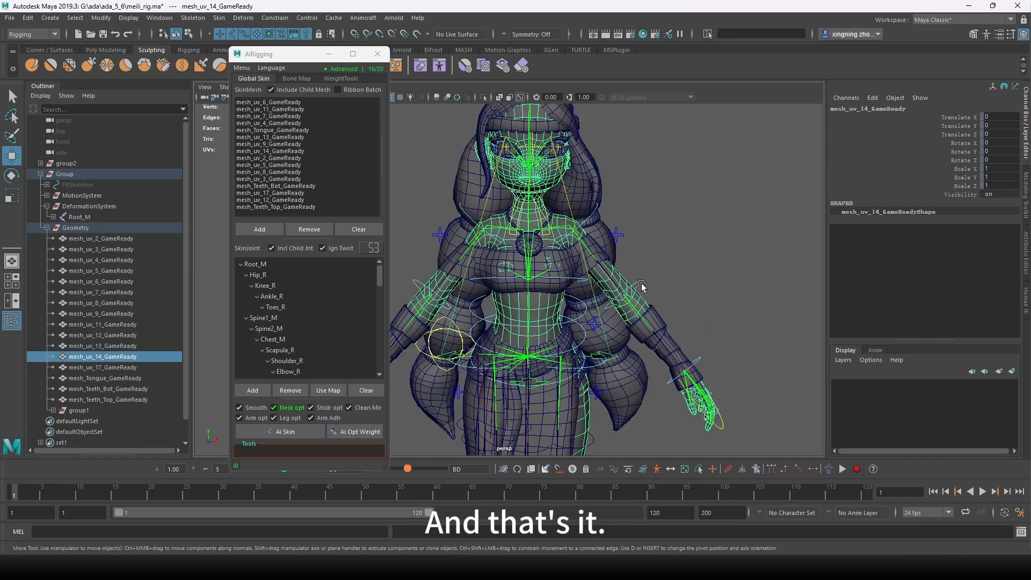
{"action": "right_click_drag", "start_coordinate": [642, 286], "coordinate": [601, 321], "text": "alt"}
{"action": "middle_click_drag", "start_coordinate": [601, 321], "coordinate": [628, 272], "text": "alt"}
{"action": "right_click_drag", "start_coordinate": [647, 328], "coordinate": [618, 354], "text": "alt"}
{"action": "middle_click_drag", "start_coordinate": [619, 357], "coordinate": [631, 300], "text": "alt"}
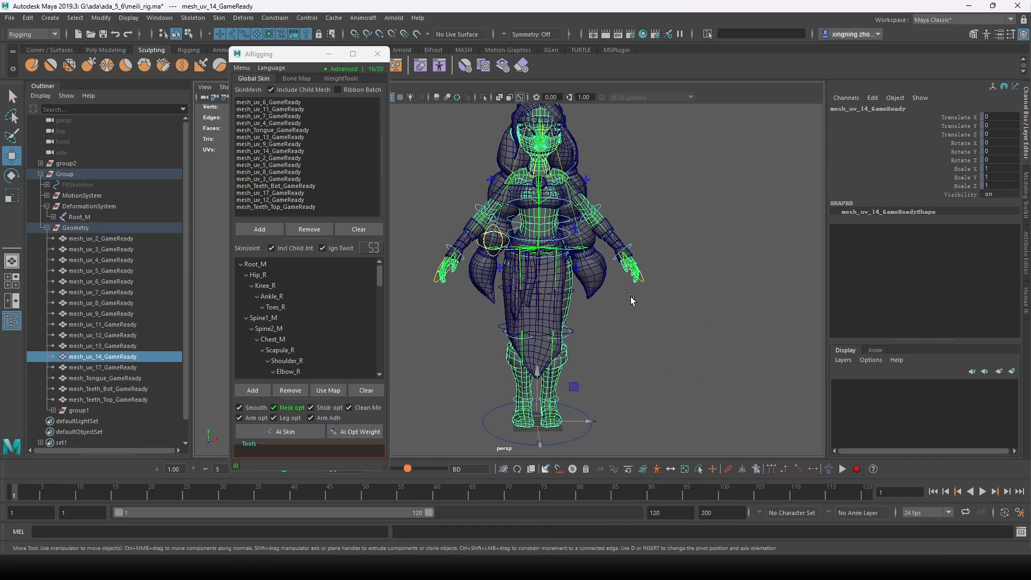
{"action": "left_click", "coordinate": [250, 65]}
{"action": "left_click", "coordinate": [250, 65]}
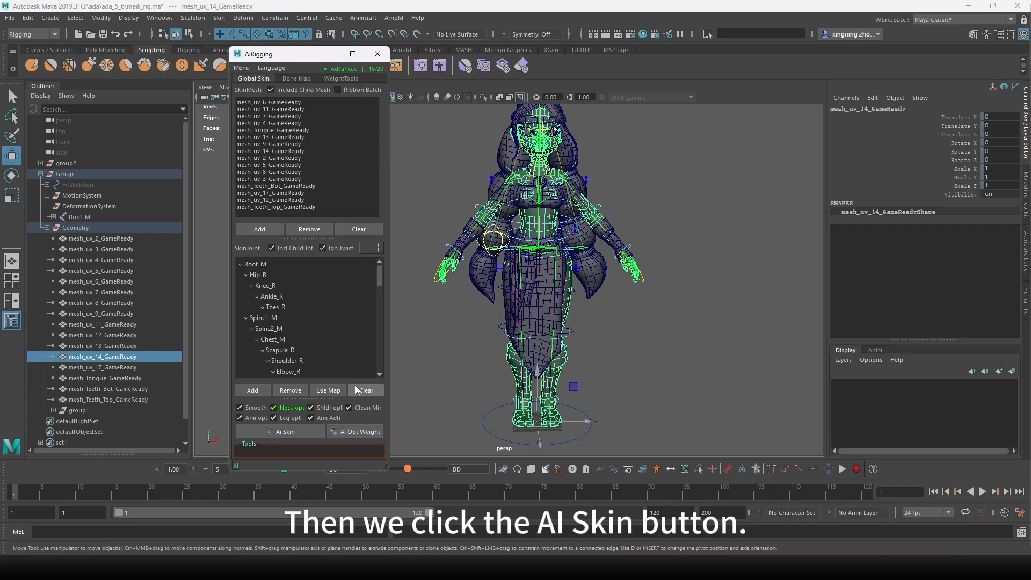
- Run AI Skin on the listed meshes and joints with the enabled optimization options, and close the completion dialog
{"action": "left_click", "coordinate": [263, 436]}
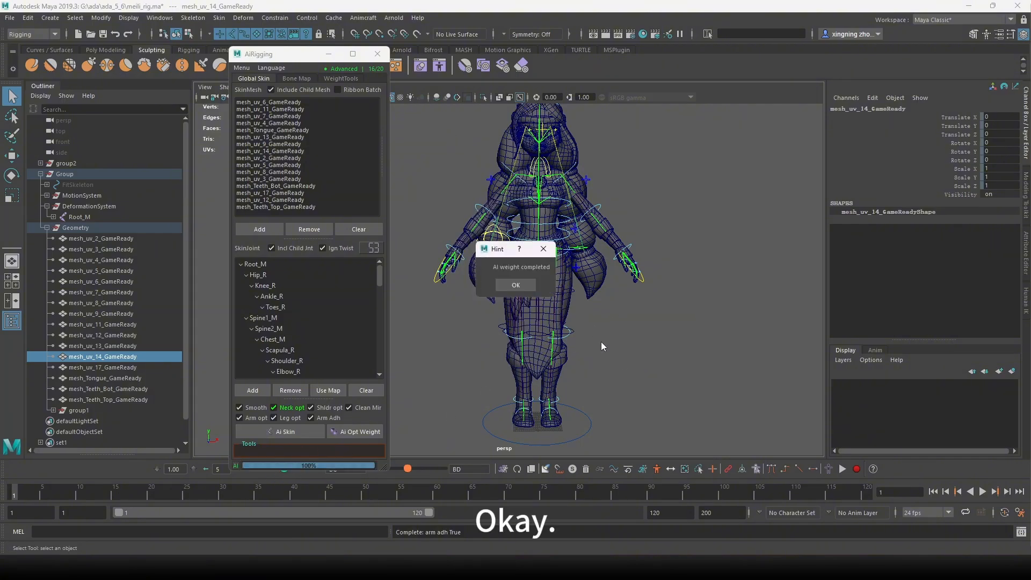
{"action": "left_click", "coordinate": [517, 285]}
- Bend the left leg with the FKKnee_L controller to check how the skirt and leg deform, and undo the rotation
{"action": "left_click_drag", "start_coordinate": [589, 378], "coordinate": [554, 377], "text": "alt"}
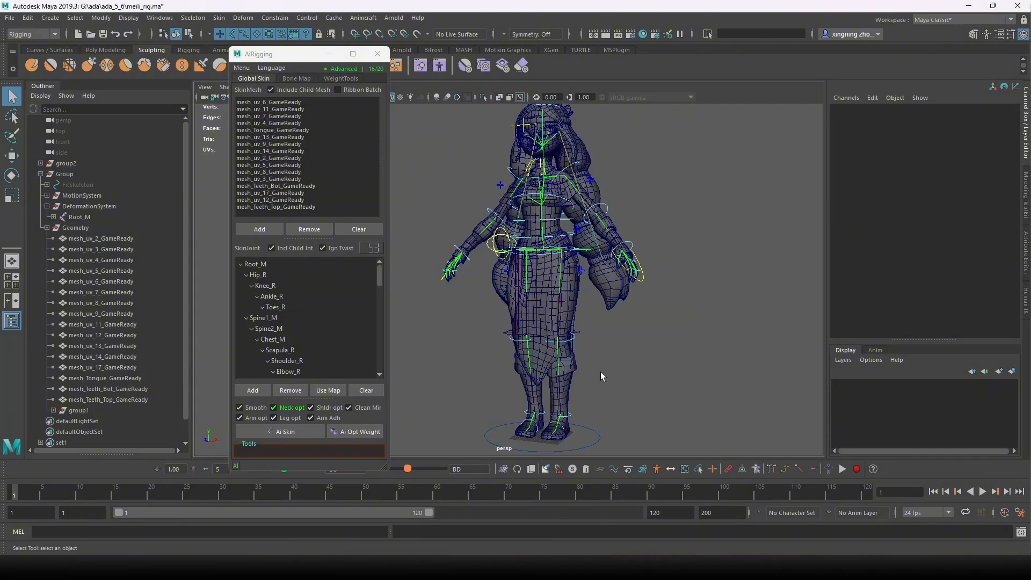
{"action": "scroll", "coordinate": [601, 375], "scroll_direction": "up", "scroll_amount": 3}
{"action": "middle_click_drag", "start_coordinate": [547, 342], "coordinate": [564, 231], "text": "alt"}
{"action": "left_click_drag", "start_coordinate": [593, 317], "coordinate": [560, 315], "text": "alt"}
{"action": "middle_click_drag", "start_coordinate": [568, 342], "coordinate": [580, 427], "text": "alt"}
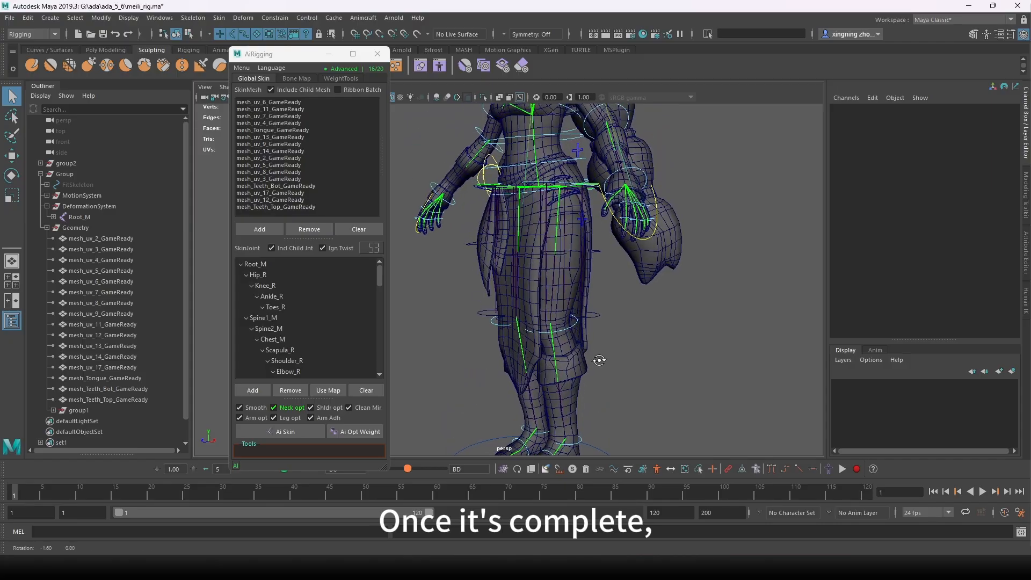
{"action": "mouse_move", "coordinate": [599, 360]}
{"action": "left_mouse_down", "text": "alt"}
{"action": "mouse_move", "coordinate": [610, 356]}
{"action": "mouse_move", "coordinate": [601, 356]}
{"action": "left_mouse_up", "text": "alt"}
{"action": "middle_click_drag", "start_coordinate": [616, 312], "coordinate": [621, 317], "text": "alt"}
{"action": "left_click", "coordinate": [581, 328]}
{"action": "left_click_drag", "start_coordinate": [601, 357], "coordinate": [553, 359], "text": "alt"}
{"action": "middle_click_drag", "start_coordinate": [577, 349], "coordinate": [583, 318], "text": "alt"}
{"action": "scroll", "coordinate": [586, 318], "scroll_direction": "up", "scroll_amount": 3}
{"action": "key", "text": "e"}
{"action": "left_click_drag", "start_coordinate": [562, 301], "coordinate": [550, 243], "text": "alt"}
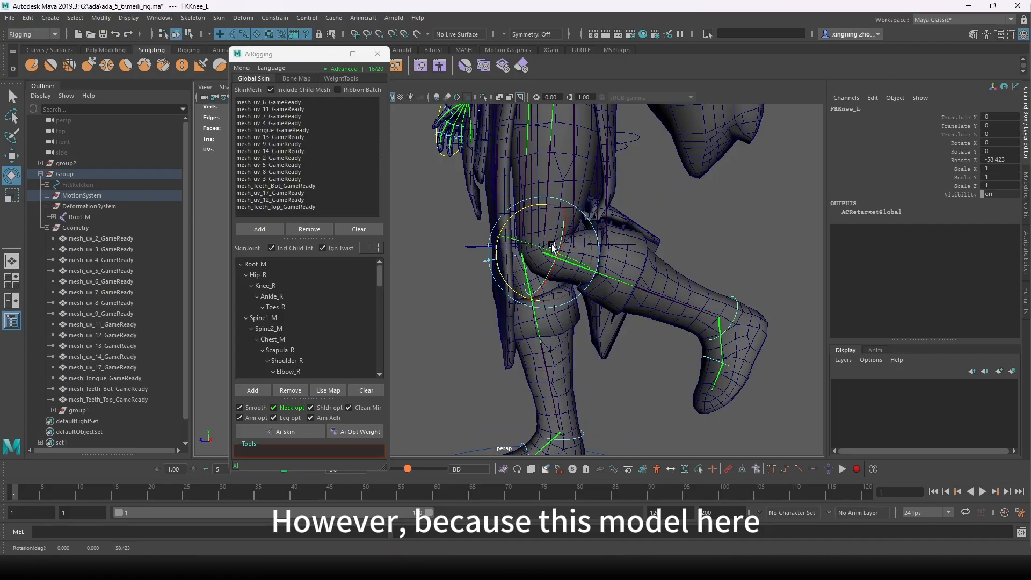
{"action": "key", "text": "ctrl+z"}
- Select the skirt mesh mesh_uv_11_GameReady and hide it to expose the legs
{"action": "left_click_drag", "start_coordinate": [662, 245], "coordinate": [613, 239], "text": "alt"}
{"action": "key", "text": "q"}
{"action": "left_click", "coordinate": [571, 200]}
{"action": "left_click_drag", "start_coordinate": [612, 280], "coordinate": [643, 324], "text": "alt"}
{"action": "left_click_drag", "start_coordinate": [604, 270], "coordinate": [509, 312], "text": "alt"}
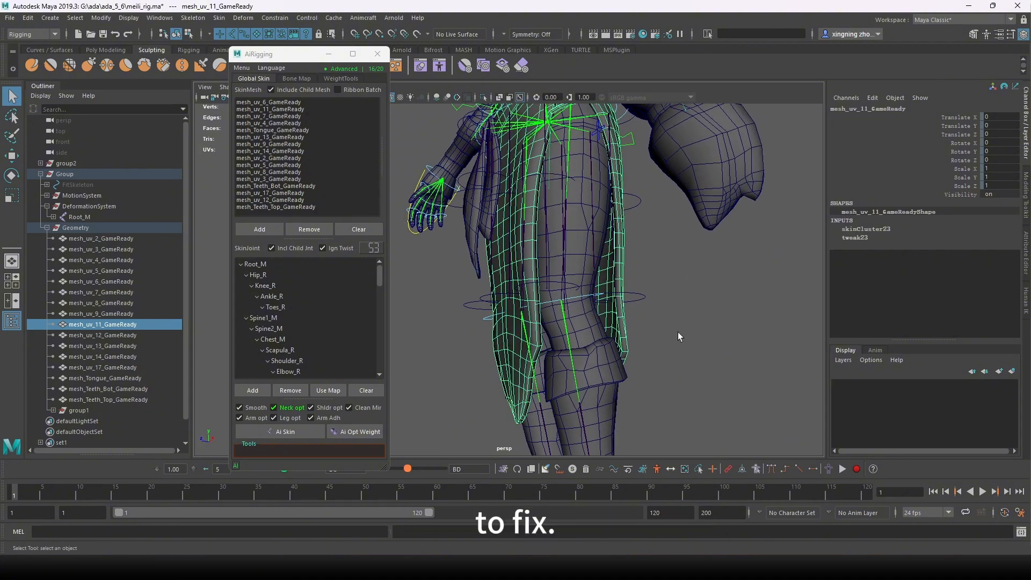
{"action": "left_click_drag", "start_coordinate": [678, 332], "coordinate": [629, 273], "text": "alt"}
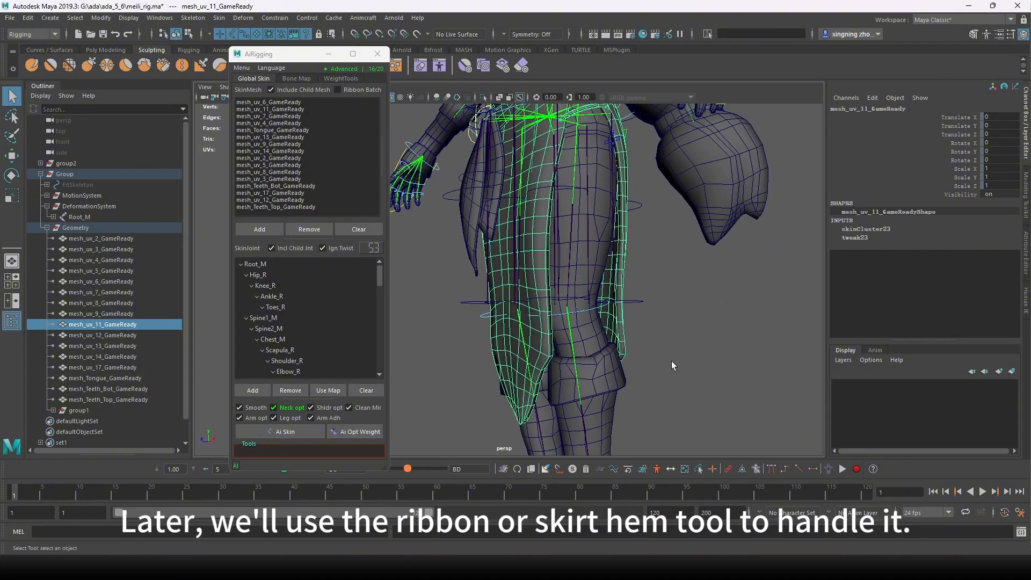
{"action": "left_click_drag", "start_coordinate": [693, 360], "coordinate": [614, 349], "text": "alt"}
{"action": "key", "text": "ctrl+h"}
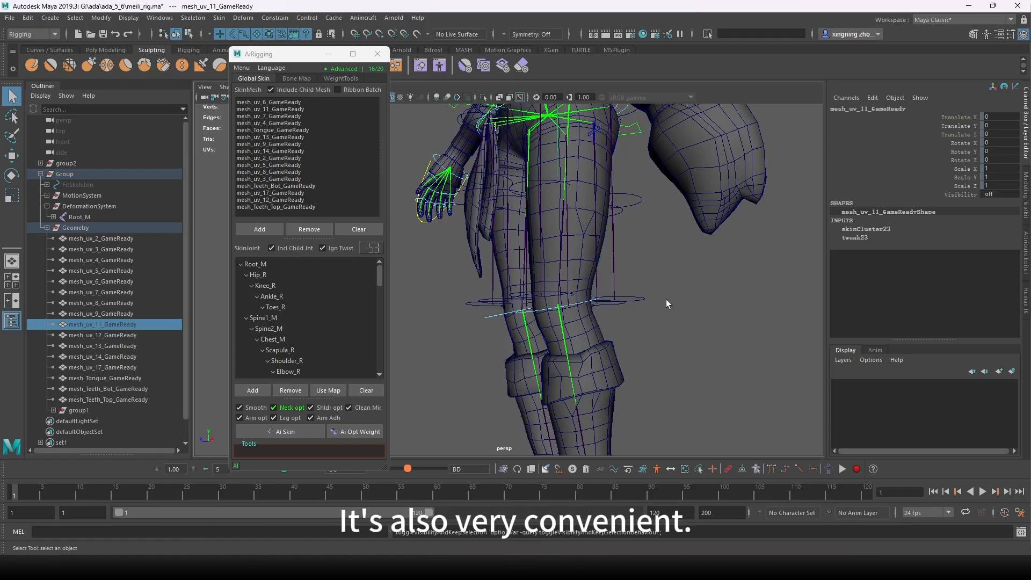
{"action": "left_click_drag", "start_coordinate": [667, 298], "coordinate": [603, 272], "text": "alt"}
{"action": "left_click", "coordinate": [548, 260]}
{"action": "key", "text": "e"}
{"action": "left_click_drag", "start_coordinate": [514, 184], "coordinate": [521, 272]}
{"action": "key", "text": "ctrl+z"}
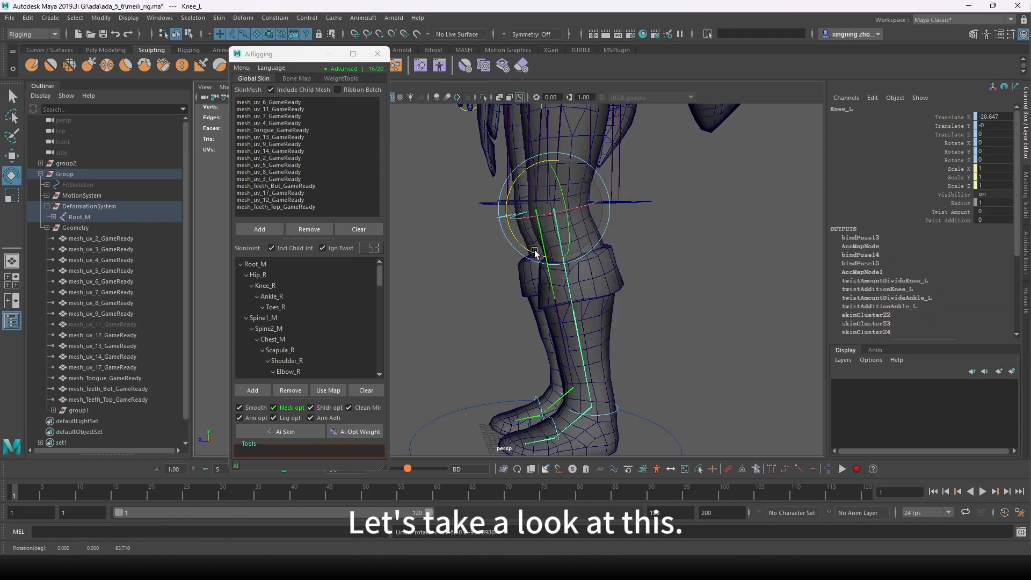
- Rotate the FKKnee_L controller to check the exposed left knee's skin weights, and undo the rotation
{"action": "key", "text": "q"}
{"action": "left_click", "coordinate": [595, 203]}
{"action": "left_click_drag", "start_coordinate": [556, 235], "coordinate": [541, 208], "text": "alt"}
{"action": "key", "text": "e"}
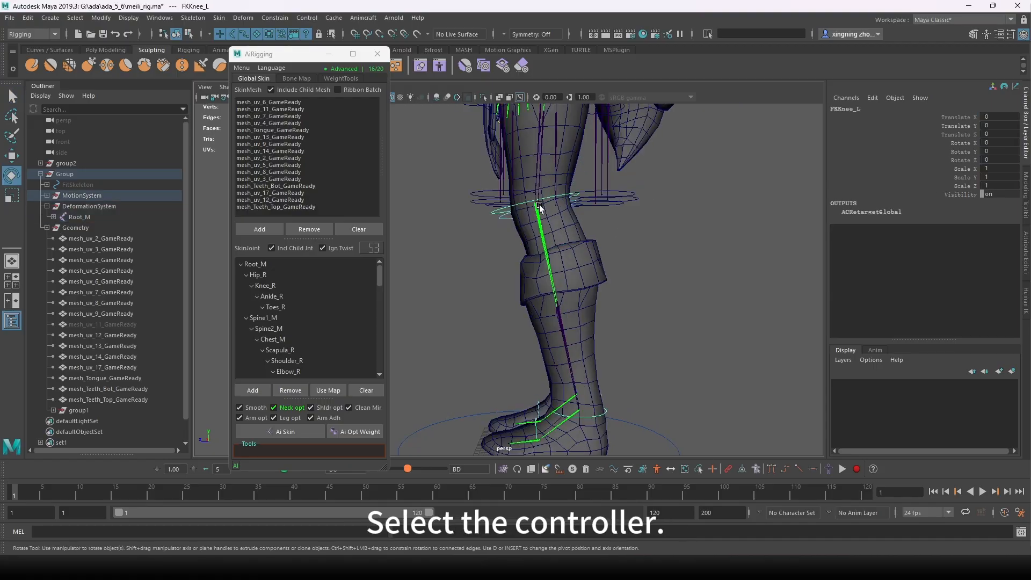
{"action": "left_click_drag", "start_coordinate": [489, 172], "coordinate": [514, 251]}
{"action": "key", "text": "ctrl+z"}
- Rotate the FKAnkle_L controller to test the left ankle's deformation, and undo the rotation
{"action": "left_click_drag", "start_coordinate": [638, 309], "coordinate": [689, 412], "text": "alt"}
{"action": "middle_click_drag", "start_coordinate": [689, 412], "coordinate": [689, 367], "text": "alt"}
{"action": "key", "text": "q"}
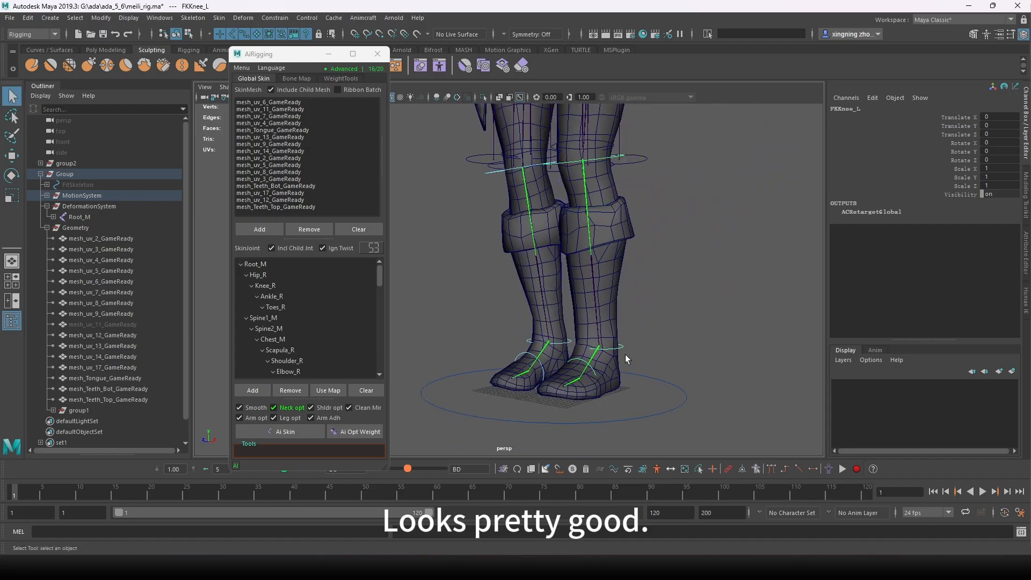
{"action": "left_click", "coordinate": [624, 352]}
{"action": "key", "text": "e"}
{"action": "left_click_drag", "start_coordinate": [623, 352], "coordinate": [584, 346]}
{"action": "key", "text": "ctrl+z"}
- Examine the left heel from the side while rotating FKAnkle_L on several axes, and undo the ankle rotations
{"action": "left_click_drag", "start_coordinate": [664, 311], "coordinate": [629, 322], "text": "alt"}
{"action": "key", "text": "f"}
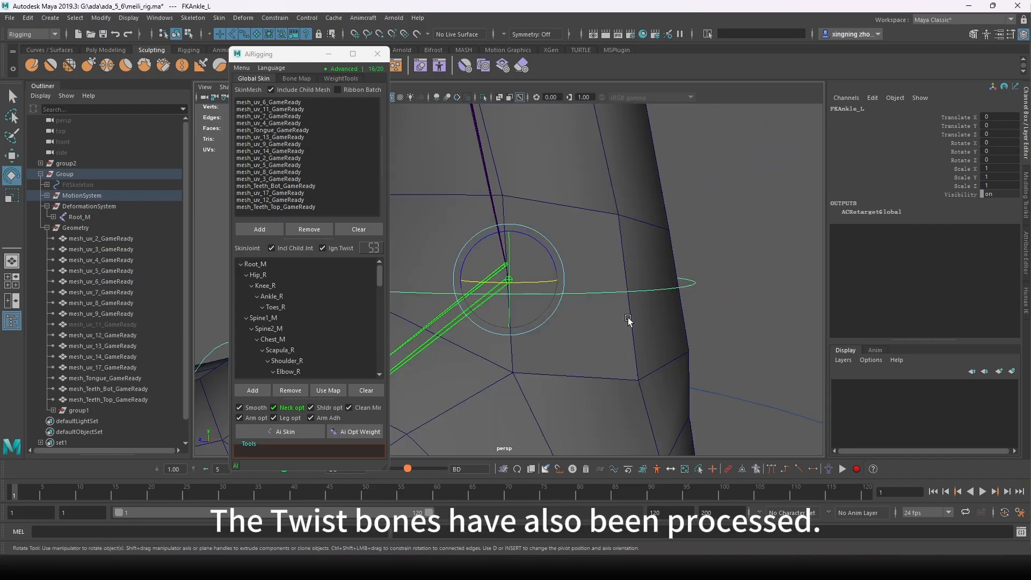
{"action": "right_click_drag", "start_coordinate": [629, 322], "coordinate": [588, 329], "text": "alt"}
{"action": "left_click_drag", "start_coordinate": [587, 330], "coordinate": [557, 311], "text": "alt"}
{"action": "middle_click_drag", "start_coordinate": [557, 312], "coordinate": [625, 307], "text": "alt"}
{"action": "left_click_drag", "start_coordinate": [604, 287], "coordinate": [505, 226], "text": "alt"}
{"action": "key", "text": "ctrl+z"}
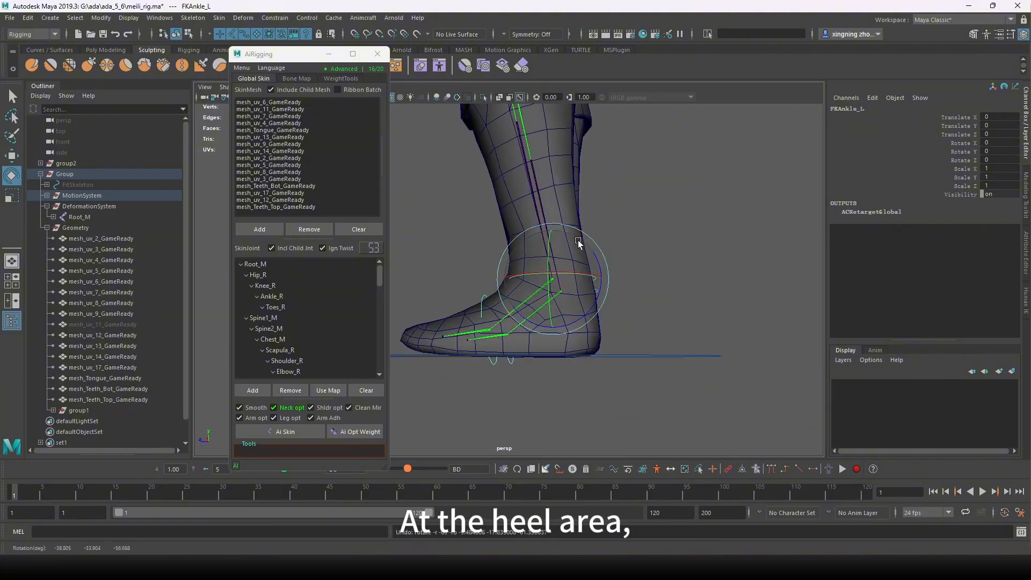
{"action": "left_click_drag", "start_coordinate": [579, 242], "coordinate": [585, 280]}
{"action": "key", "text": "ctrl+z"}
- Rotate the FKToes_L controller to check the left toe deformation, and undo the rotation
{"action": "middle_click_drag", "start_coordinate": [490, 372], "coordinate": [573, 359], "text": "alt"}
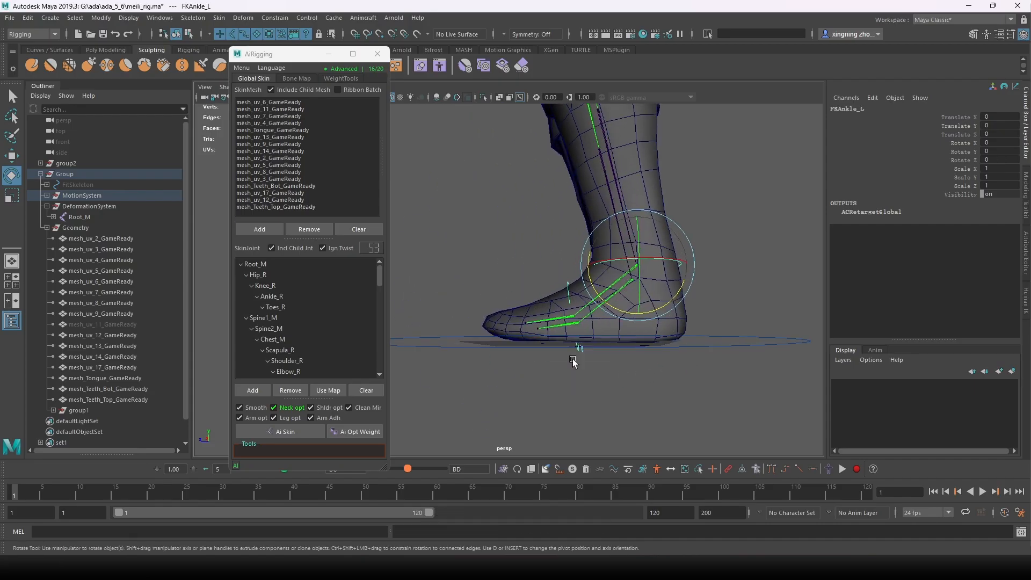
{"action": "left_click_drag", "start_coordinate": [573, 359], "coordinate": [580, 372], "text": "alt"}
{"action": "key", "text": "q"}
{"action": "left_click", "coordinate": [579, 299]}
{"action": "key", "text": "e"}
{"action": "left_click_drag", "start_coordinate": [584, 269], "coordinate": [640, 350]}
{"action": "key", "text": "ctrl+z"}
- Rotate the FKElbow_L controller to check the left arm's bend, and undo the rotation
{"action": "scroll", "coordinate": [678, 206], "scroll_direction": "down", "scroll_amount": 5}
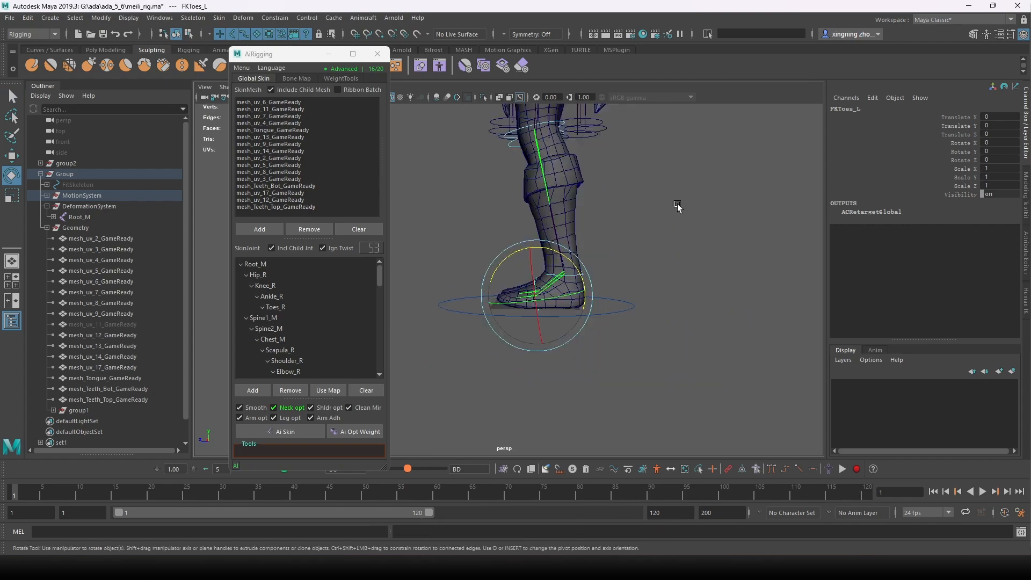
{"action": "scroll", "coordinate": [678, 205], "scroll_direction": "down", "scroll_amount": 4}
{"action": "middle_click_drag", "start_coordinate": [645, 245], "coordinate": [629, 320], "text": "alt"}
{"action": "left_click_drag", "start_coordinate": [628, 320], "coordinate": [637, 271], "text": "alt"}
{"action": "middle_click_drag", "start_coordinate": [638, 272], "coordinate": [631, 350], "text": "alt"}
{"action": "scroll", "coordinate": [631, 349], "scroll_direction": "up", "scroll_amount": 5}
{"action": "left_click_drag", "start_coordinate": [631, 349], "coordinate": [639, 220], "text": "alt"}
{"action": "scroll", "coordinate": [658, 276], "scroll_direction": "down", "scroll_amount": 10}
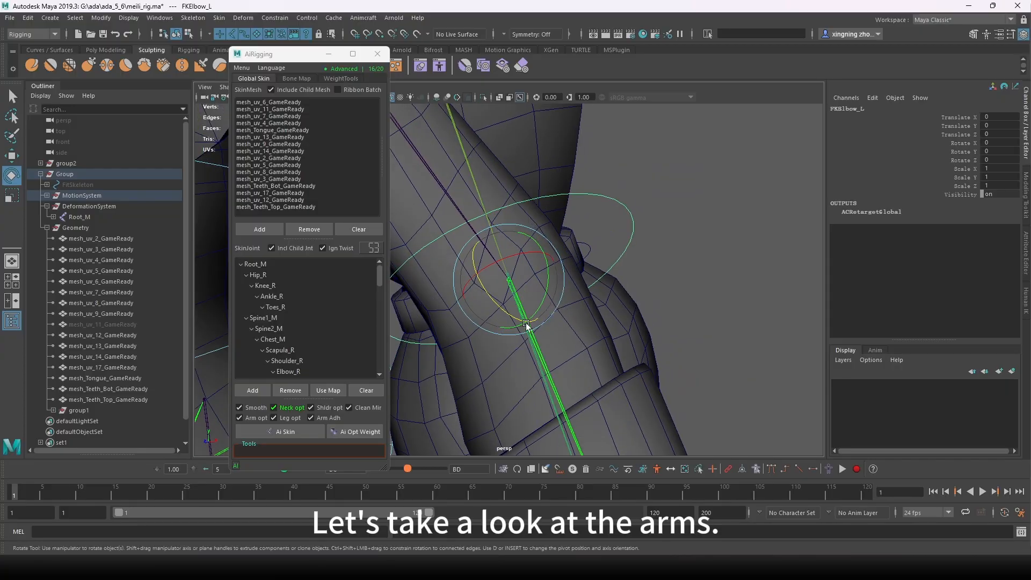
{"action": "left_click_drag", "start_coordinate": [663, 237], "coordinate": [621, 261]}
{"action": "key", "text": "ctrl+z"}
- Raise the left arm by rotating FKShoulder_L to about -57 degrees in Y, and examine the shoulder deformation
{"action": "left_click_drag", "start_coordinate": [486, 236], "coordinate": [517, 220], "text": "alt"}
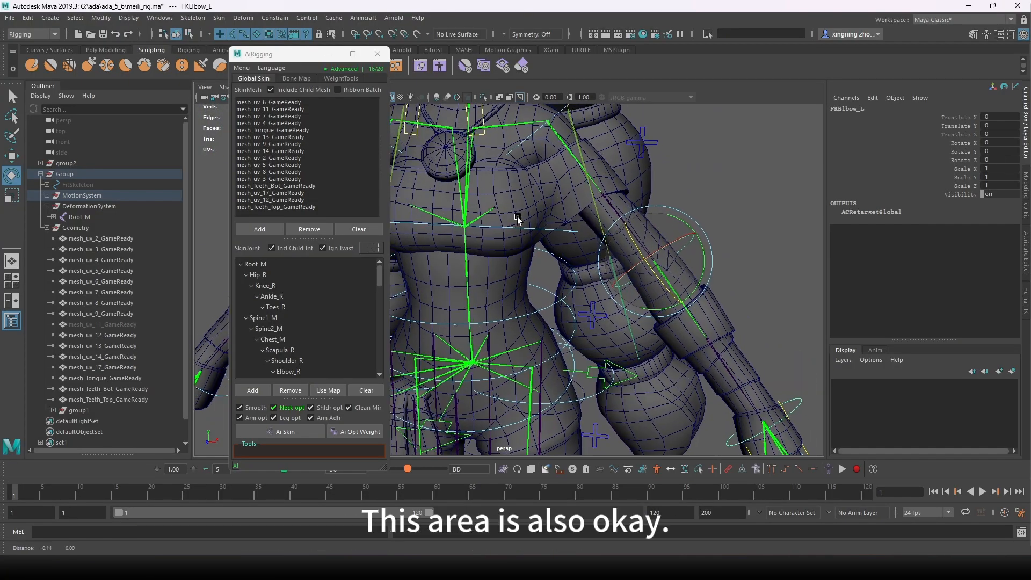
{"action": "middle_click_drag", "start_coordinate": [518, 221], "coordinate": [598, 291], "text": "alt"}
{"action": "key", "text": "q"}
{"action": "left_click", "coordinate": [674, 179]}
{"action": "left_click_drag", "start_coordinate": [688, 180], "coordinate": [689, 220], "text": "alt"}
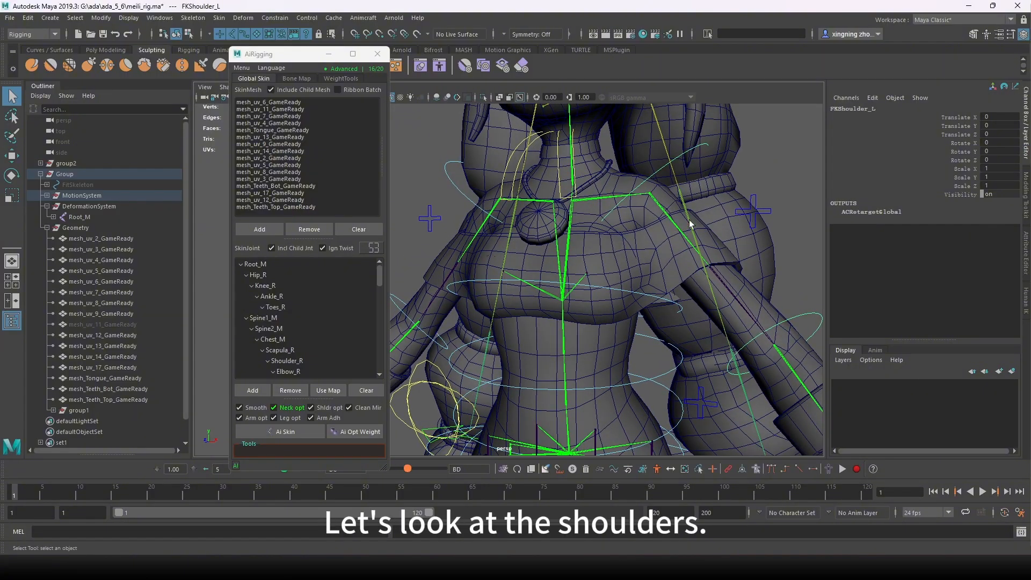
{"action": "key", "text": "e"}
{"action": "left_click_drag", "start_coordinate": [683, 159], "coordinate": [705, 133]}
{"action": "left_click_drag", "start_coordinate": [659, 228], "coordinate": [672, 235], "text": "alt"}
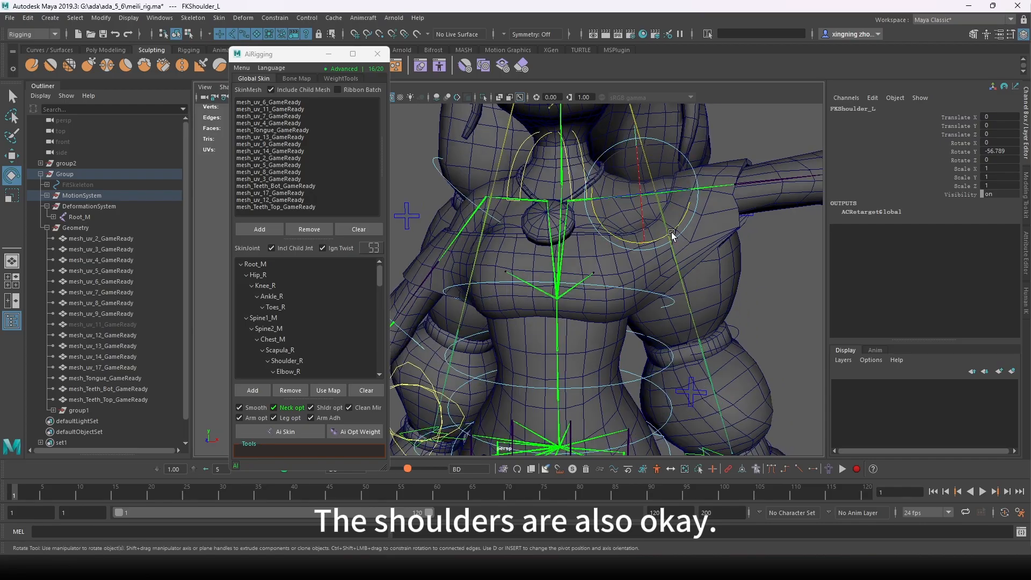
- Swing the left arm to another pose with FKShoulder_L, and undo all the shoulder rotations
{"action": "middle_click_drag", "start_coordinate": [660, 152], "coordinate": [652, 187], "text": "alt"}
{"action": "key", "text": "q"}
{"action": "key", "text": "e"}
{"action": "left_click_drag", "start_coordinate": [672, 194], "coordinate": [689, 257]}
{"action": "key", "text": "ctrl+z"}
{"action": "key", "text": "ctrl+z"}
{"action": "key", "text": "ctrl+z"}
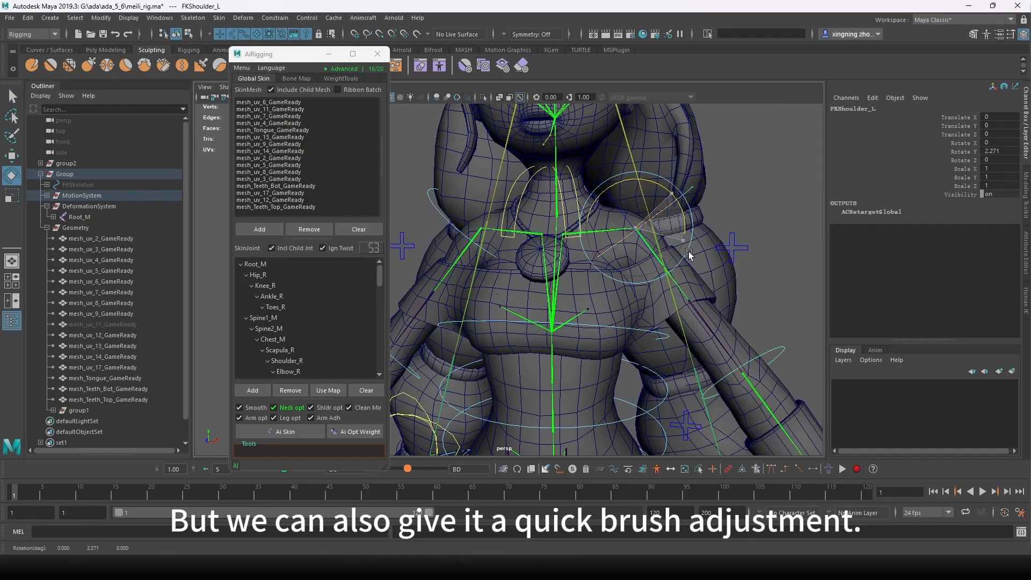
- Rotate the FKScapula_L controller to check its influence on the head and neck, and undo the rotation
{"action": "left_click_drag", "start_coordinate": [598, 127], "coordinate": [608, 259], "text": "alt"}
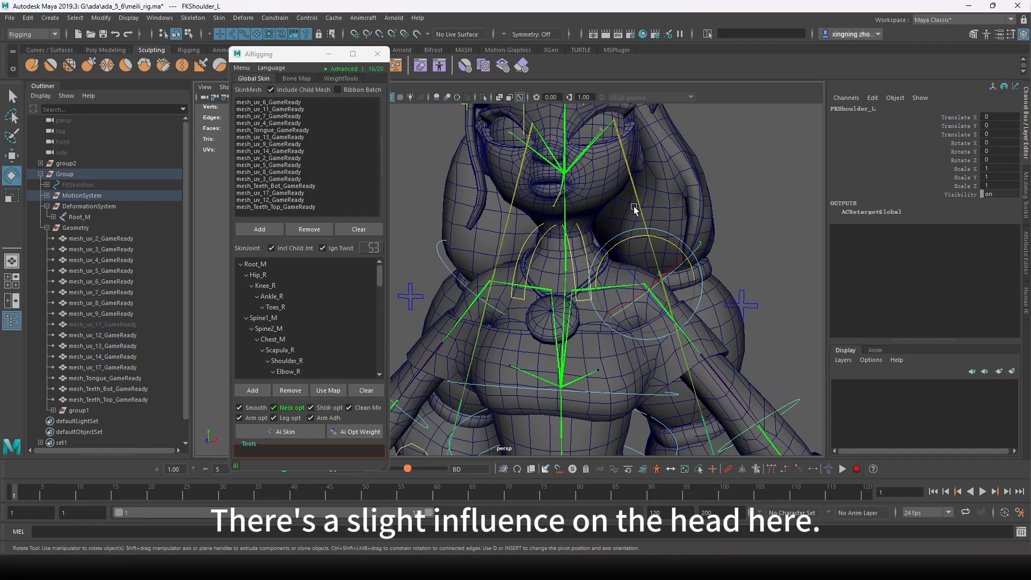
{"action": "key", "text": "q"}
{"action": "left_click", "coordinate": [587, 265]}
{"action": "key", "text": "e"}
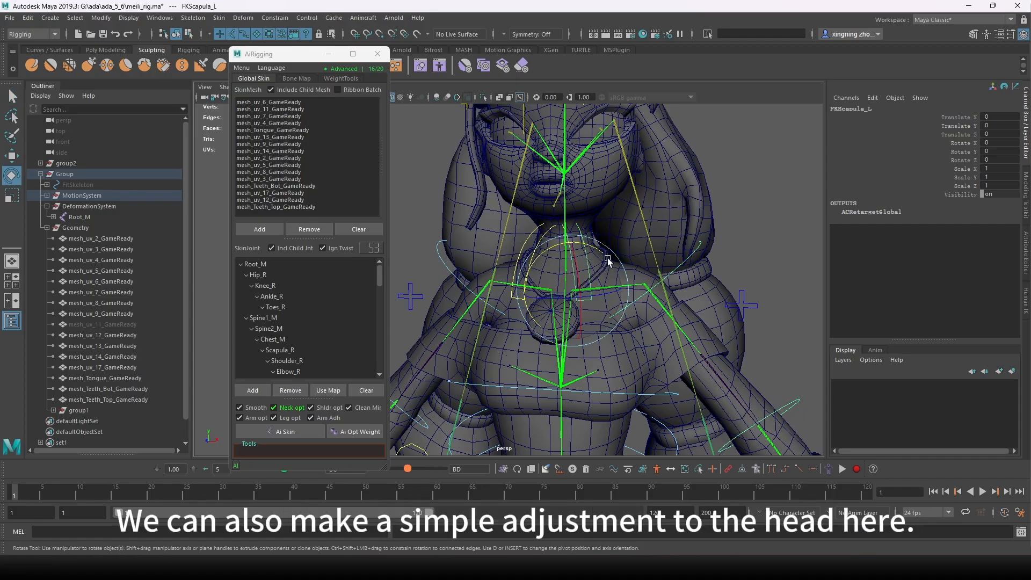
{"action": "left_click_drag", "start_coordinate": [607, 258], "coordinate": [627, 284]}
{"action": "key", "text": "ctrl+z"}
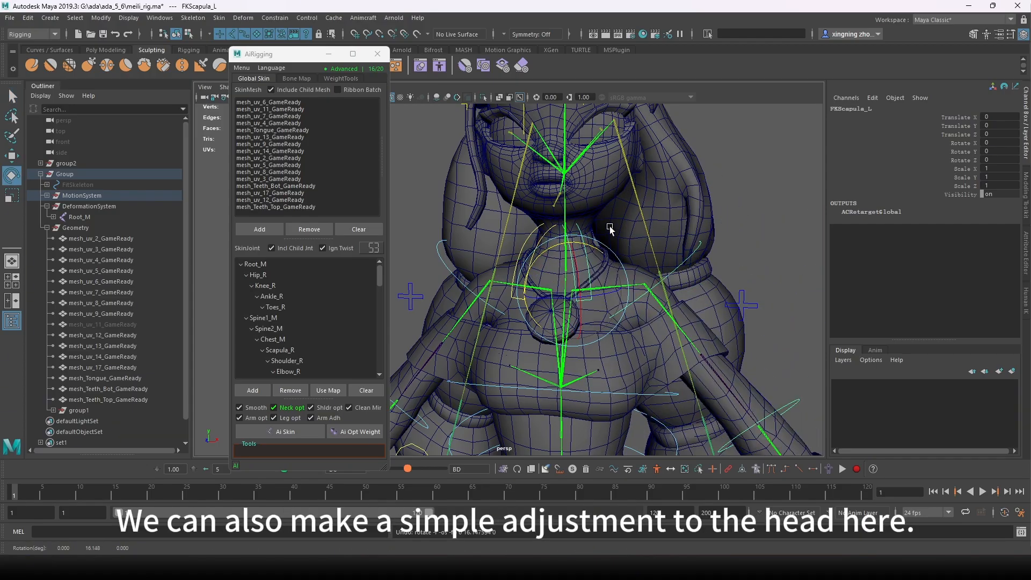
- Select the body mesh mesh_uv_14_GameReady and examine its neck and head area
{"action": "mouse_move", "coordinate": [610, 228]}
{"action": "left_mouse_down", "text": "alt"}
{"action": "mouse_move", "coordinate": [651, 247]}
{"action": "mouse_move", "coordinate": [606, 218]}
{"action": "left_mouse_up", "text": "alt"}
{"action": "key", "text": "q"}
{"action": "left_click", "coordinate": [609, 261]}
{"action": "middle_click_drag", "start_coordinate": [610, 261], "coordinate": [598, 217], "text": "alt"}
{"action": "scroll", "coordinate": [676, 290], "scroll_direction": "down", "scroll_amount": 4}
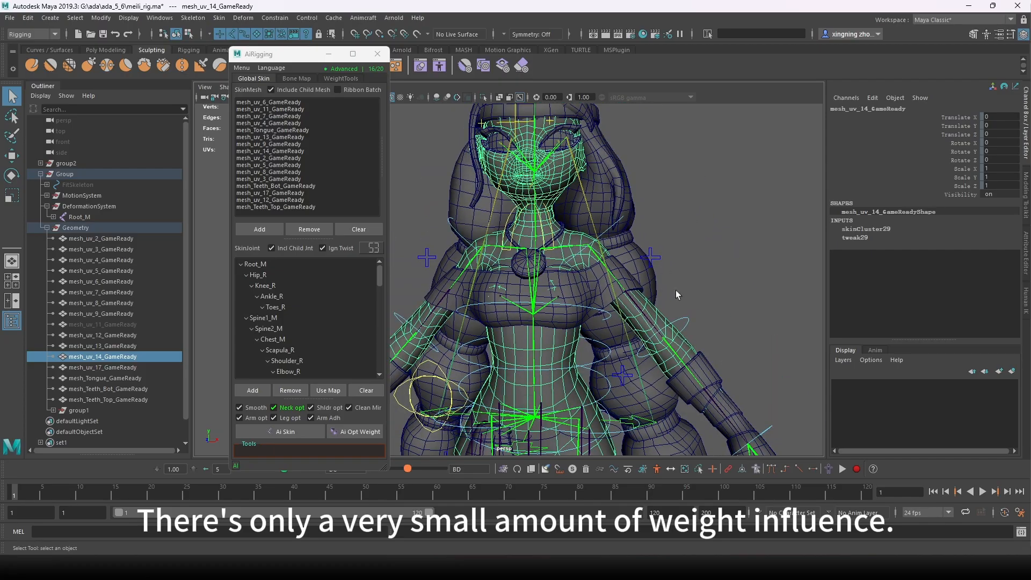
- Set the Index, Middle, Ring, Pinky and Thumb Curl of Fingers_L to 10 to check the fist, and undo the curl
{"action": "middle_click_drag", "start_coordinate": [676, 290], "coordinate": [644, 172], "text": "alt"}
{"action": "middle_click_drag", "start_coordinate": [643, 286], "coordinate": [607, 219], "text": "alt"}
{"action": "left_click_drag", "start_coordinate": [739, 323], "coordinate": [706, 331], "text": "alt"}
{"action": "scroll", "coordinate": [705, 331], "scroll_direction": "up", "scroll_amount": 4}
{"action": "middle_click_drag", "start_coordinate": [706, 331], "coordinate": [603, 267], "text": "alt"}
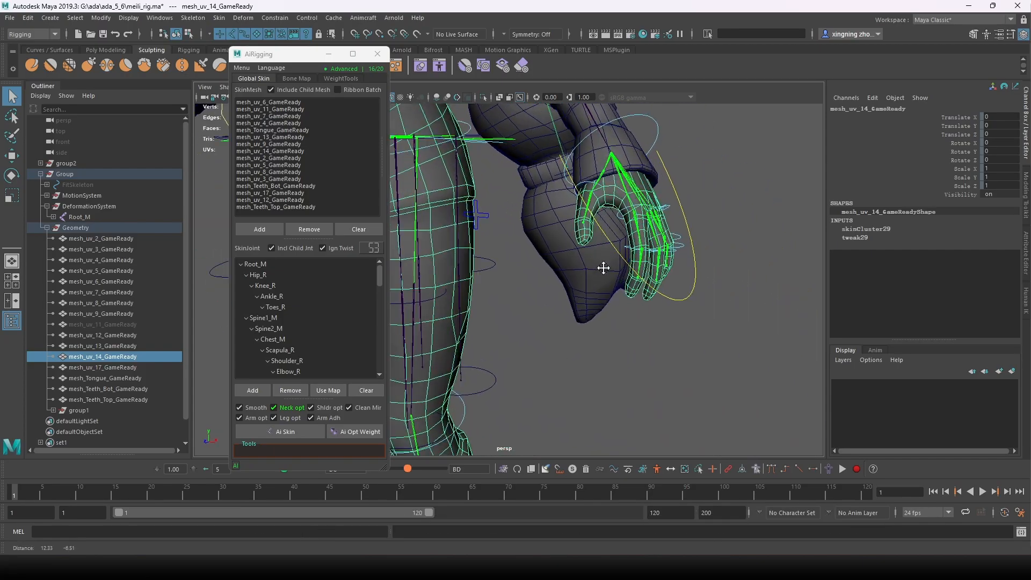
{"action": "left_click_drag", "start_coordinate": [703, 279], "coordinate": [698, 288], "text": "alt"}
{"action": "key", "text": "f"}
{"action": "left_click_drag", "start_coordinate": [671, 349], "coordinate": [539, 348]}
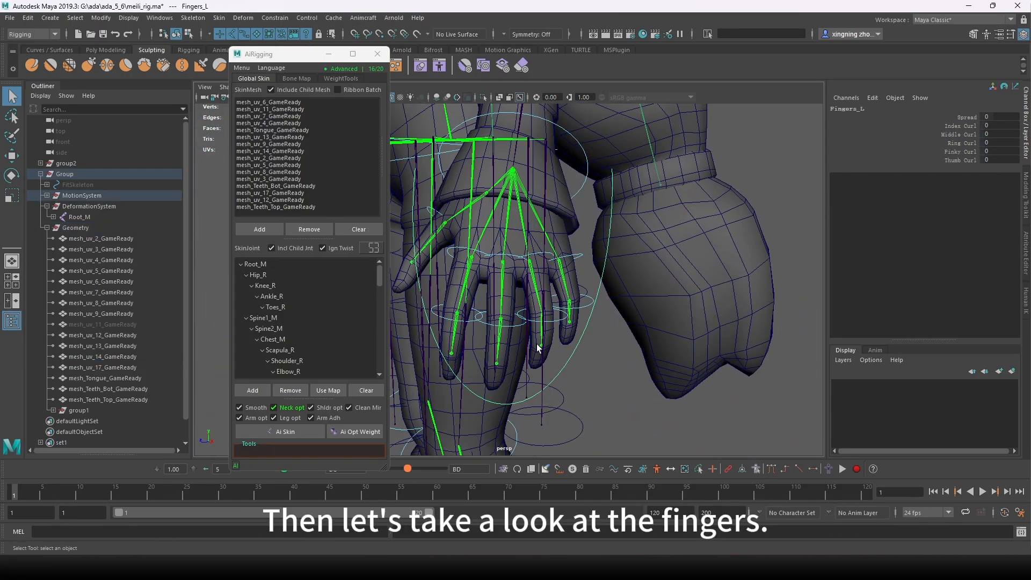
{"action": "middle_click_drag", "start_coordinate": [539, 348], "coordinate": [668, 356], "text": "alt"}
{"action": "left_click_drag", "start_coordinate": [705, 339], "coordinate": [681, 360], "text": "alt"}
{"action": "left_click_drag", "start_coordinate": [954, 160], "coordinate": [956, 126]}
{"action": "middle_click_drag", "start_coordinate": [681, 279], "coordinate": [765, 277]}
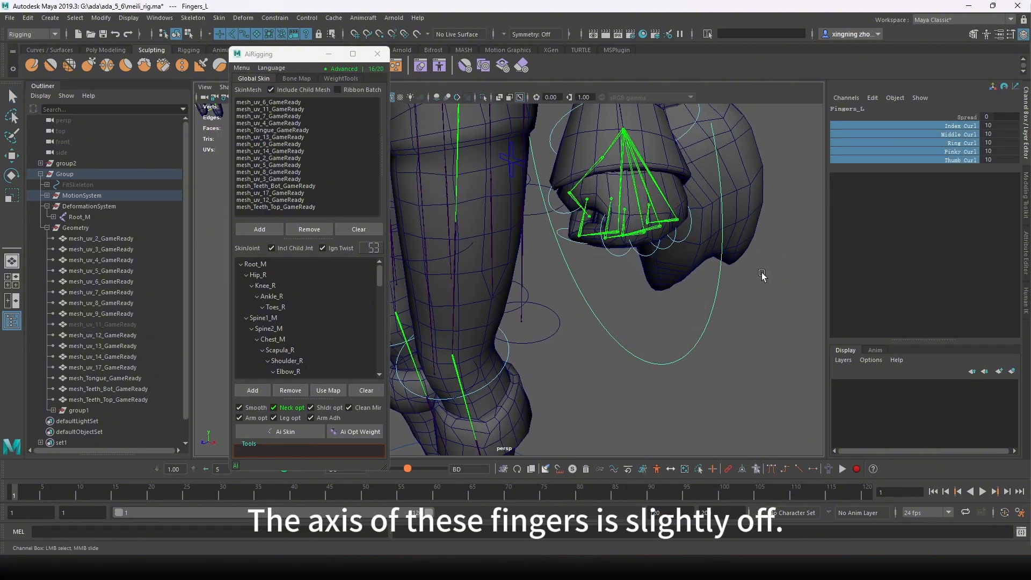
{"action": "key", "text": "ctrl+z"}
- Bend the left index finger with FKIndexFinger2_L to check its joint deformation
{"action": "left_click_drag", "start_coordinate": [670, 342], "coordinate": [640, 299], "text": "alt"}
{"action": "key", "text": "q"}
{"action": "left_click", "coordinate": [619, 297]}
{"action": "key", "text": "w"}
{"action": "left_click", "coordinate": [632, 296]}
{"action": "key", "text": "e"}
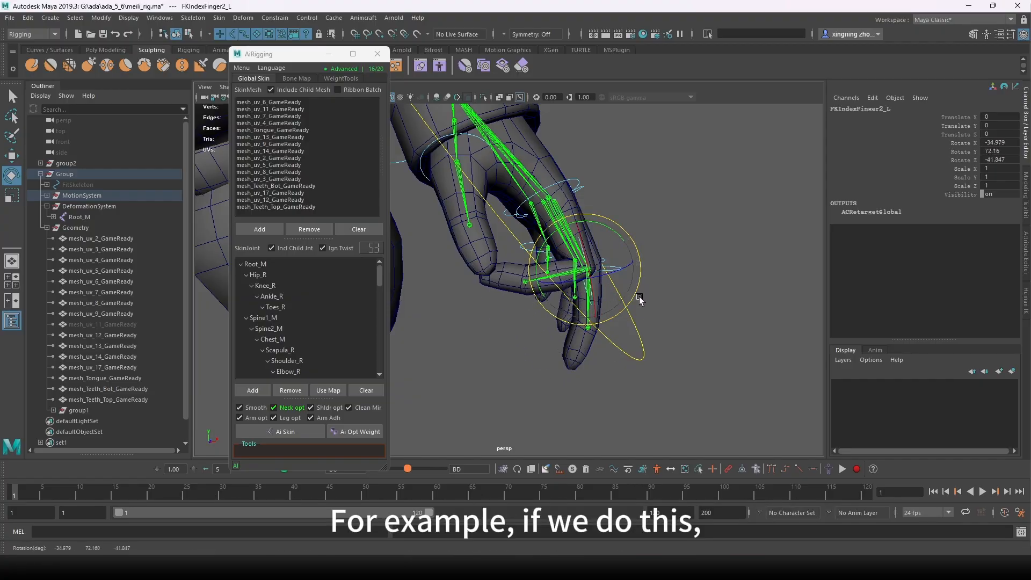
- Turn off the X-ray joint display, rotate FKIndexFinger2_L further for inspection, and undo all its rotations
{"action": "scroll", "coordinate": [645, 317], "scroll_direction": "up", "scroll_amount": 3}
{"action": "left_click", "coordinate": [519, 98]}
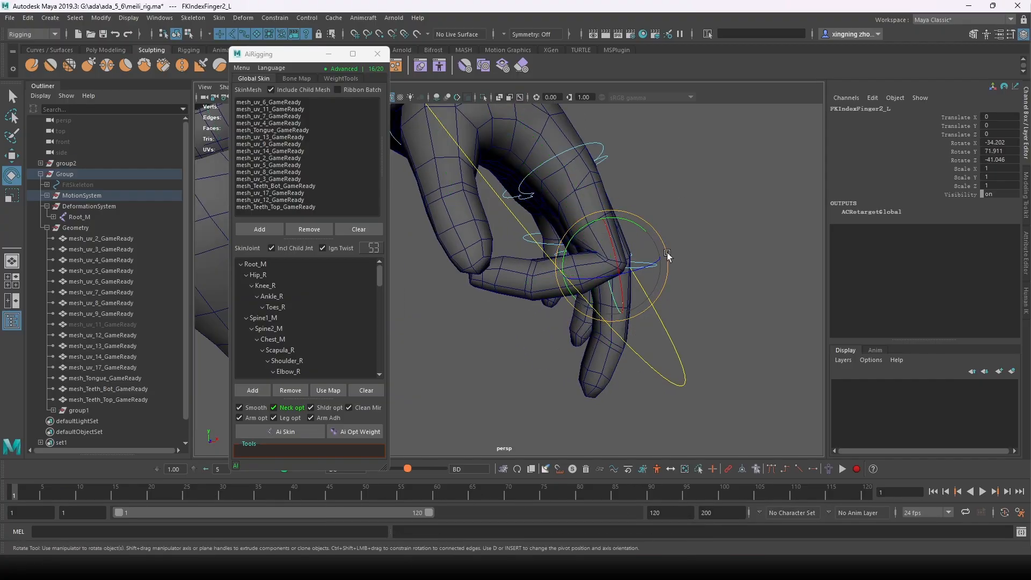
{"action": "left_click_drag", "start_coordinate": [643, 228], "coordinate": [678, 240]}
{"action": "key", "text": "ctrl+z"}
{"action": "key", "text": "ctrl+z"}
{"action": "key", "text": "ctrl+z"}
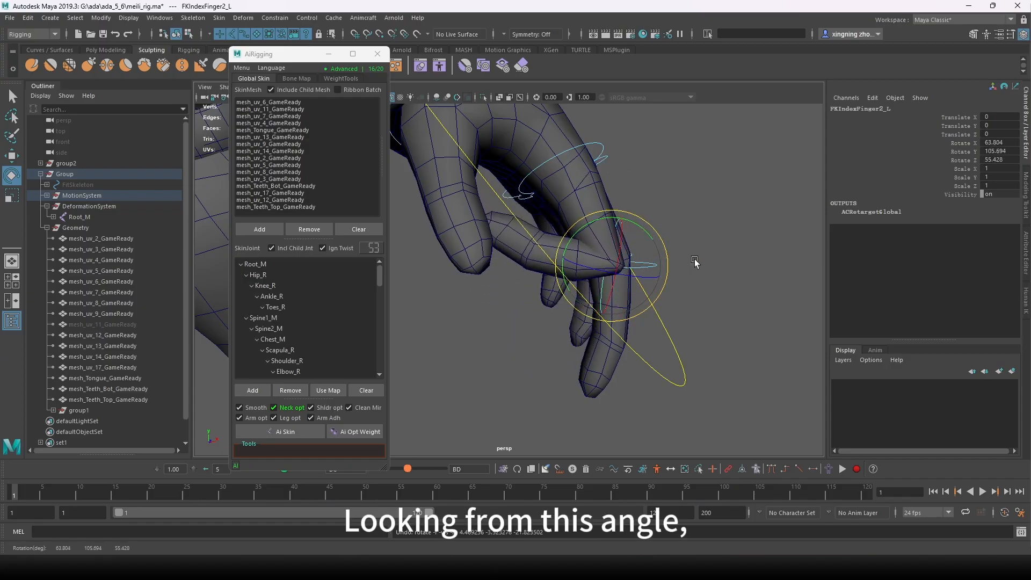
{"action": "key", "text": "ctrl+z"}
- Rotate the FKThumbFinger2_L controller to check the left thumb's deformation, and undo the rotation
{"action": "left_click_drag", "start_coordinate": [707, 315], "coordinate": [668, 299], "text": "alt"}
{"action": "scroll", "coordinate": [668, 300], "scroll_direction": "down", "scroll_amount": 4}
{"action": "middle_click_drag", "start_coordinate": [624, 261], "coordinate": [633, 330], "text": "alt"}
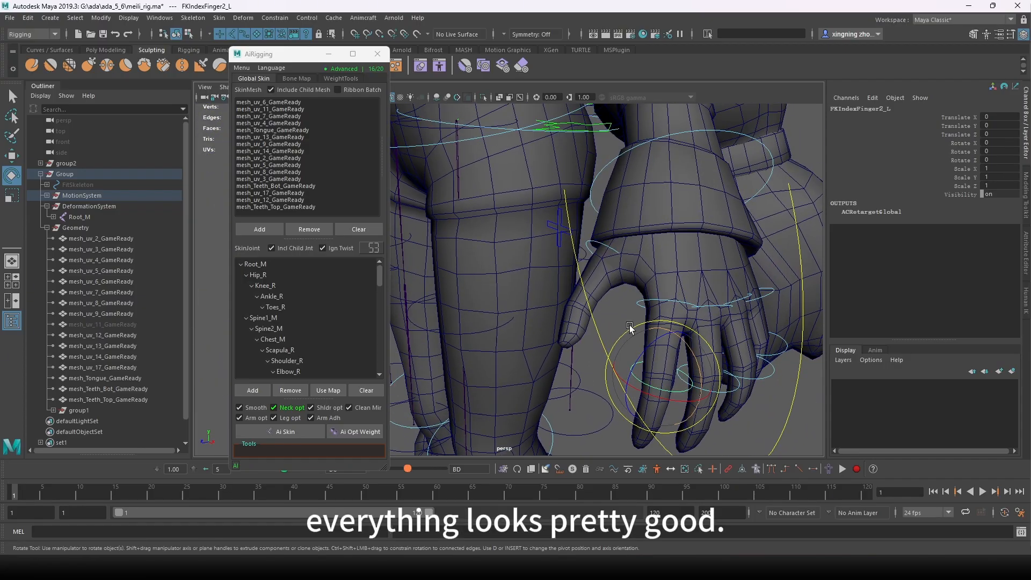
{"action": "key", "text": "q"}
{"action": "left_click", "coordinate": [602, 240]}
{"action": "key", "text": "e"}
{"action": "key", "text": "q"}
{"action": "left_click", "coordinate": [594, 241]}
{"action": "key", "text": "e"}
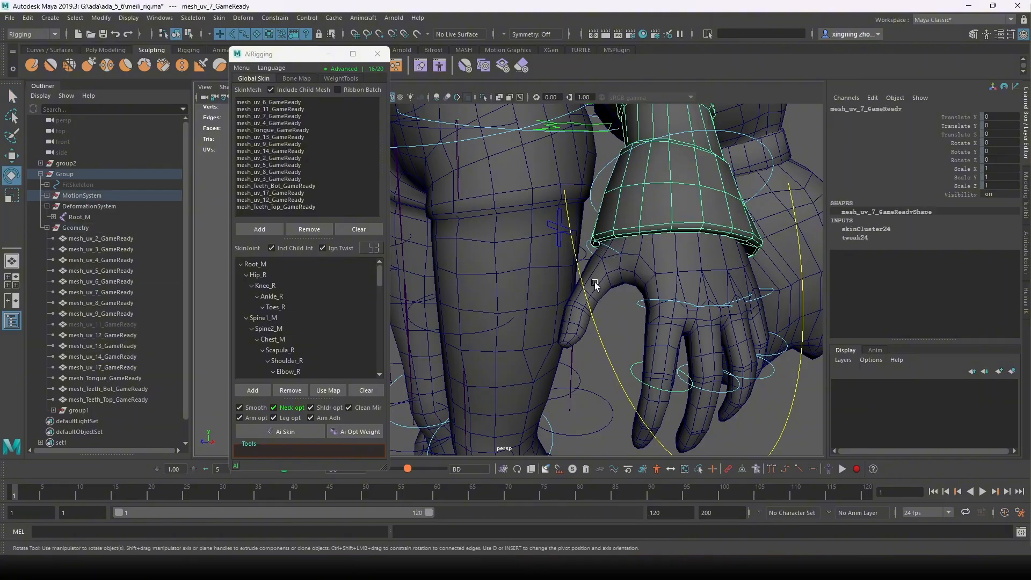
{"action": "left_click_drag", "start_coordinate": [583, 245], "coordinate": [588, 348]}
{"action": "key", "text": "ctrl+z"}
- Show the hidden skirt mesh mesh_uv_11_GameReady again
{"action": "scroll", "coordinate": [652, 347], "scroll_direction": "down", "scroll_amount": 6}
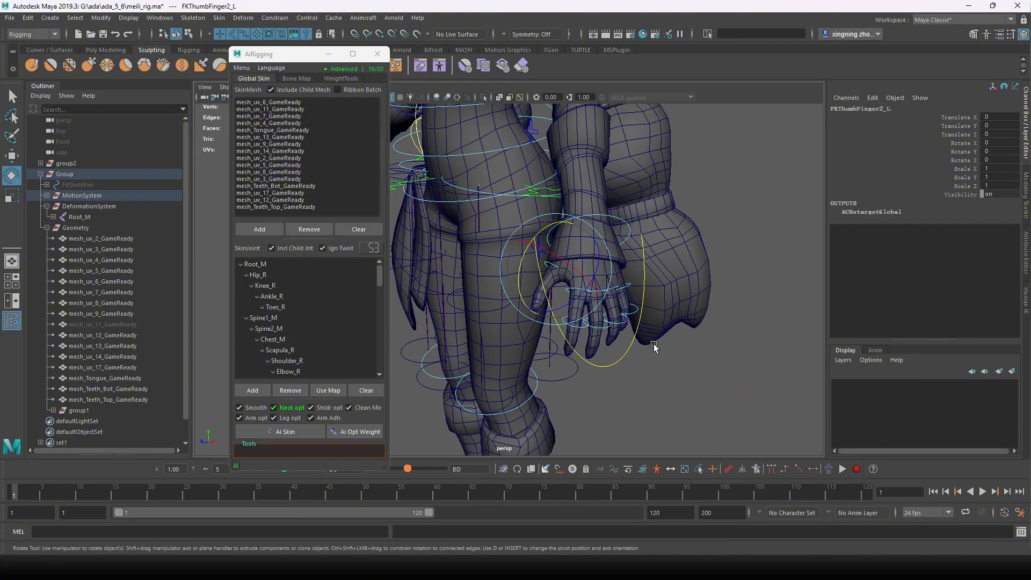
{"action": "middle_click_drag", "start_coordinate": [657, 291], "coordinate": [662, 316], "text": "alt"}
{"action": "left_click_drag", "start_coordinate": [661, 318], "coordinate": [604, 361], "text": "alt"}
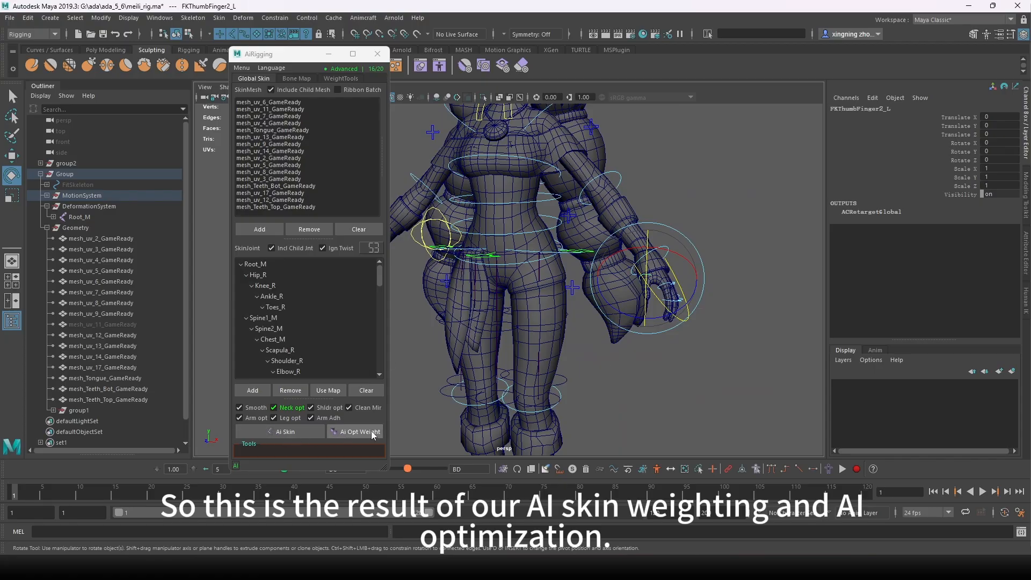
{"action": "left_click_drag", "start_coordinate": [638, 374], "coordinate": [590, 375], "text": "alt"}
{"action": "key", "text": "q"}
{"action": "middle_click_drag", "start_coordinate": [590, 375], "coordinate": [669, 376], "text": "alt"}
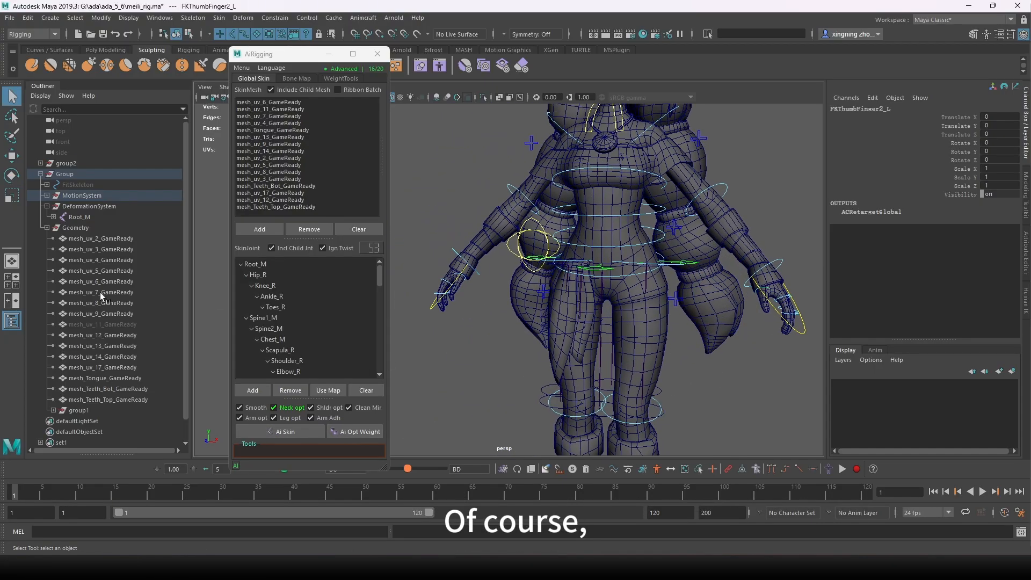
{"action": "left_click", "coordinate": [115, 326]}
{"action": "key", "text": "h"}
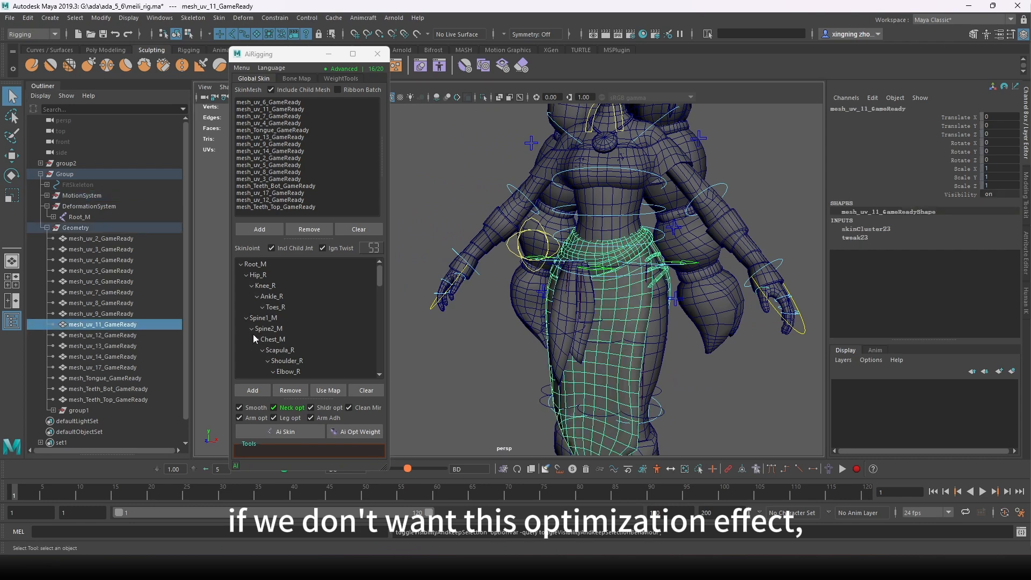
- Hide the skirt mesh mesh_uv_11_GameReady and turn off all AiRigging optimization options, from Smooth and Neck opt to Arm Adh
{"action": "middle_click_drag", "start_coordinate": [677, 375], "coordinate": [663, 338], "text": "alt"}
{"action": "key", "text": "h"}
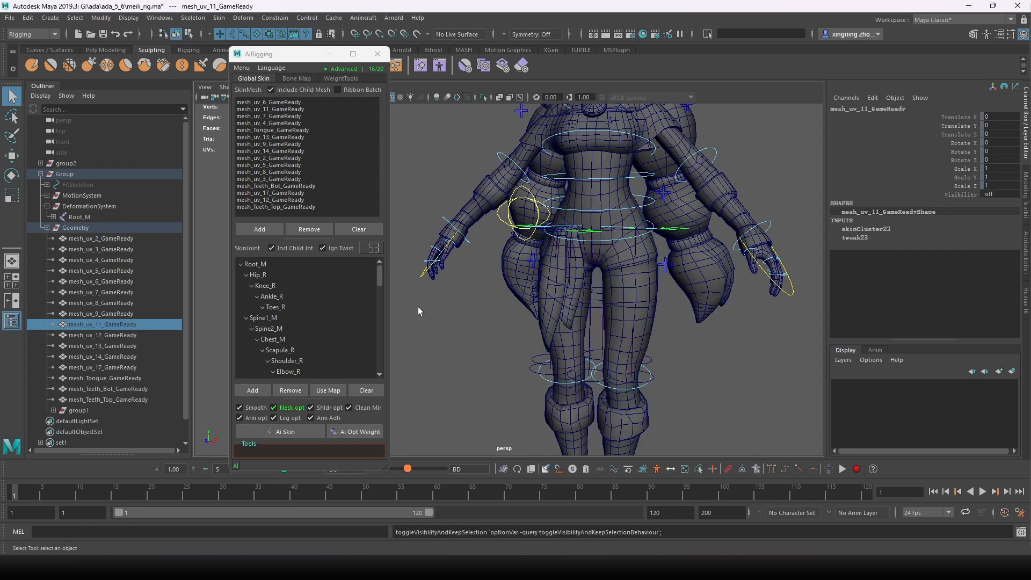
{"action": "left_click", "coordinate": [240, 408]}
{"action": "left_click", "coordinate": [311, 408]}
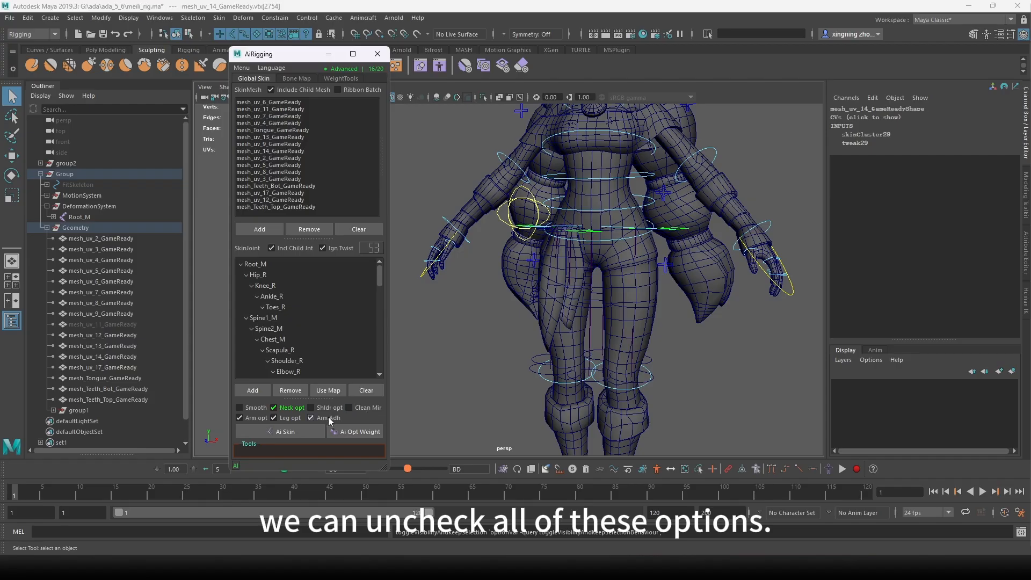
{"action": "right_click", "coordinate": [286, 410]}
{"action": "left_click", "coordinate": [313, 421]}
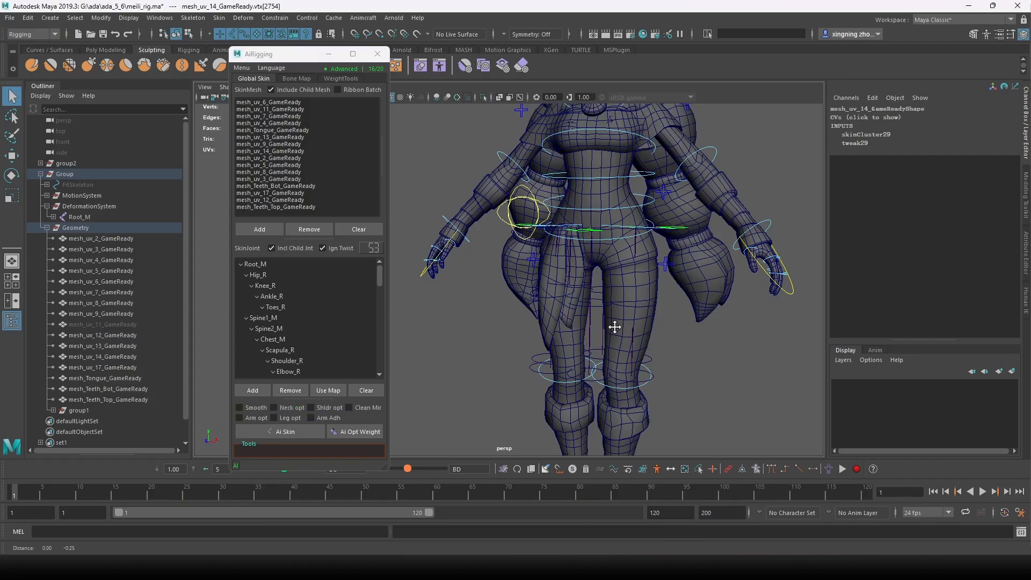
- Make the hidden skirt mesh mesh_uv_11_GameReady visible again
{"action": "scroll", "coordinate": [615, 327], "scroll_direction": "down", "scroll_amount": 3}
{"action": "middle_click_drag", "start_coordinate": [672, 334], "coordinate": [650, 341], "text": "alt"}
{"action": "left_click", "coordinate": [129, 323]}
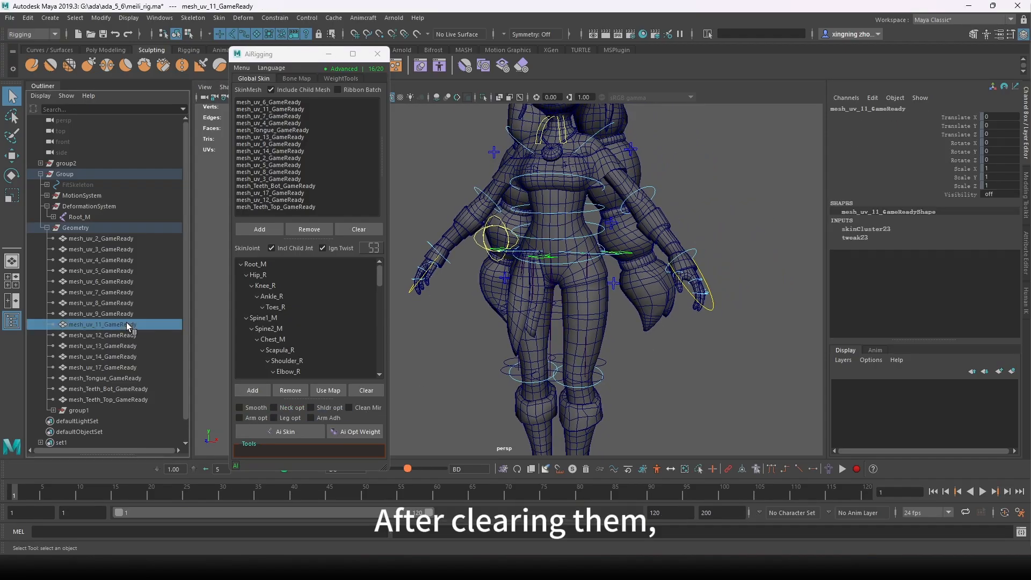
{"action": "key", "text": "shift+h"}
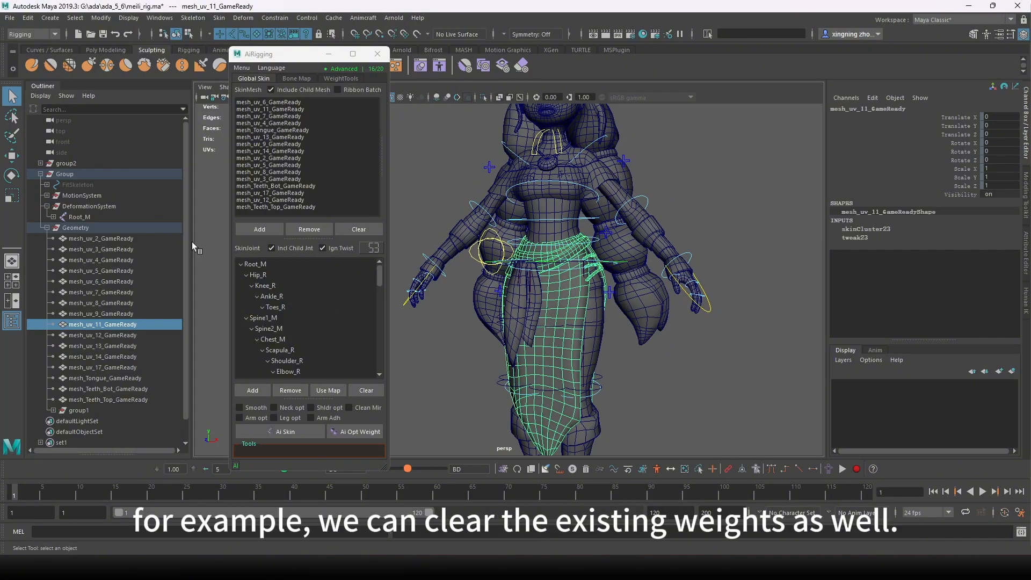
- Delete the history of all meshes from mesh_uv_2_GameReady through mesh_Teeth_Top_GameReady to clear their existing skin weights
{"action": "left_click", "coordinate": [127, 239]}
{"action": "left_click", "coordinate": [134, 401], "text": "shift"}
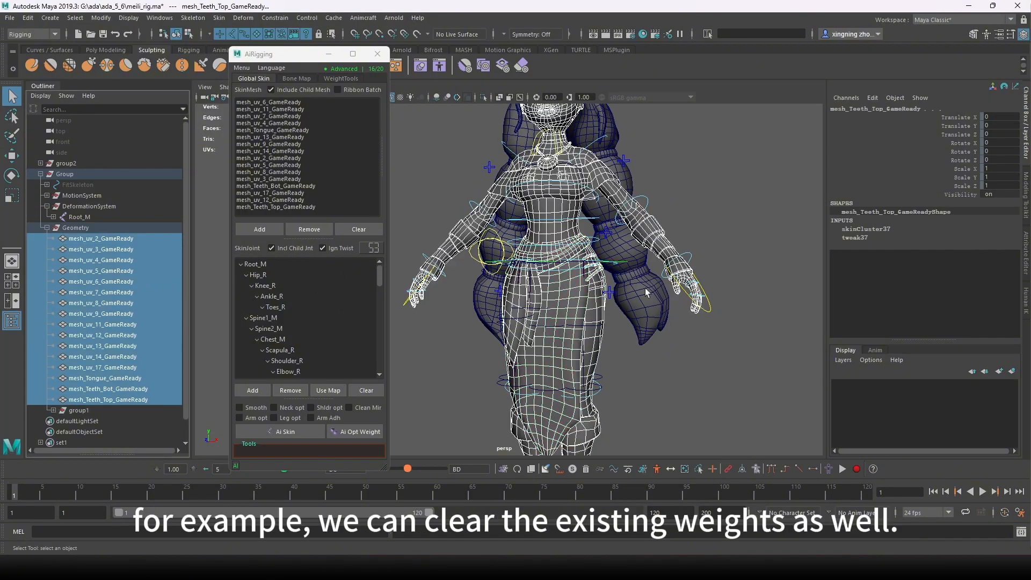
{"action": "key", "text": "alt+shift+d"}
- Generate new skin weights for the listed meshes with Ai Skin, close the completion hint, and clear the selection
{"action": "left_click_drag", "start_coordinate": [703, 329], "coordinate": [699, 318], "text": "alt"}
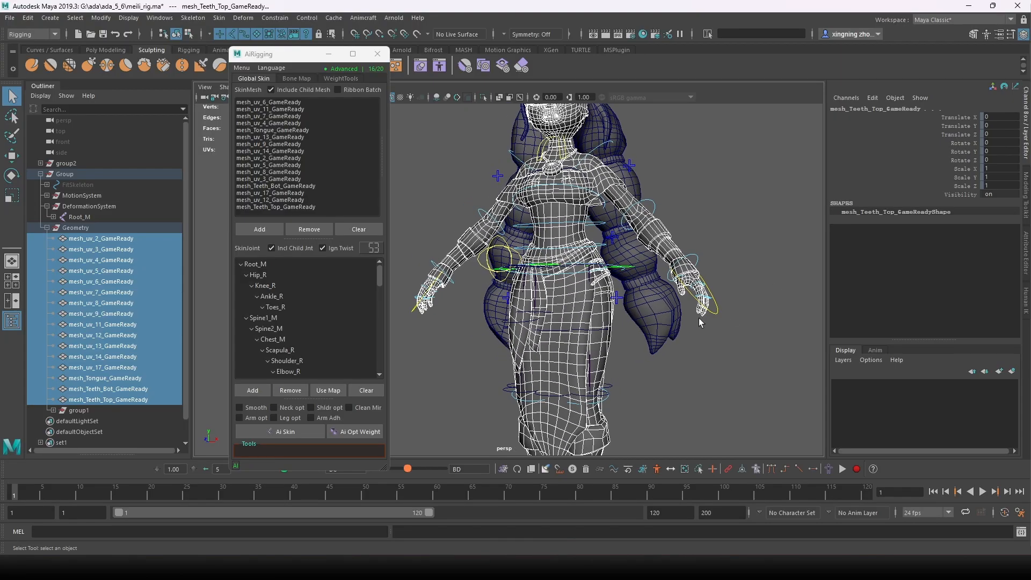
{"action": "middle_click_drag", "start_coordinate": [644, 375], "coordinate": [669, 349], "text": "alt"}
{"action": "middle_click_drag", "start_coordinate": [560, 365], "coordinate": [561, 357], "text": "alt"}
{"action": "middle_click_drag", "start_coordinate": [655, 336], "coordinate": [644, 342], "text": "alt"}
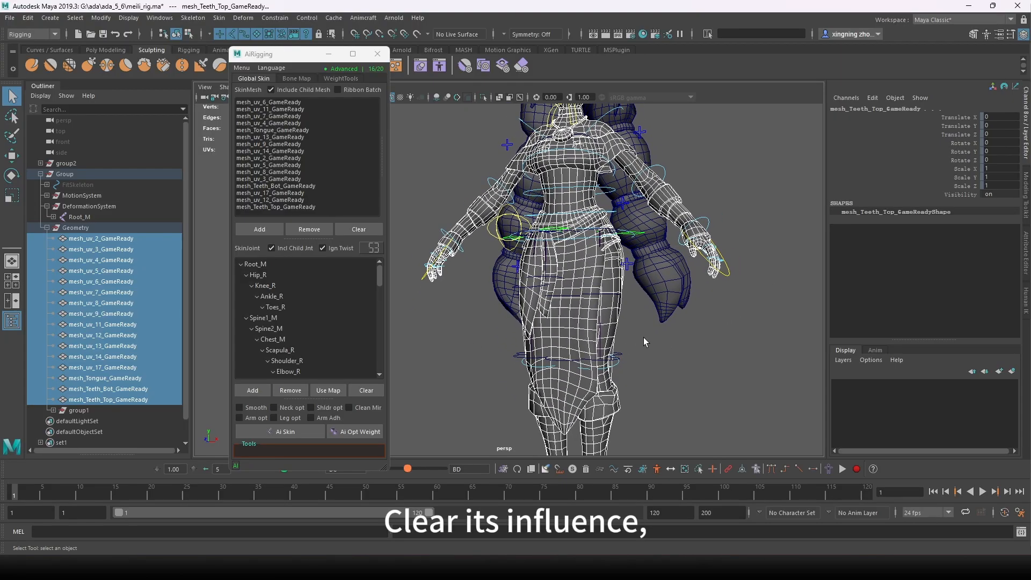
{"action": "left_click", "coordinate": [285, 433]}
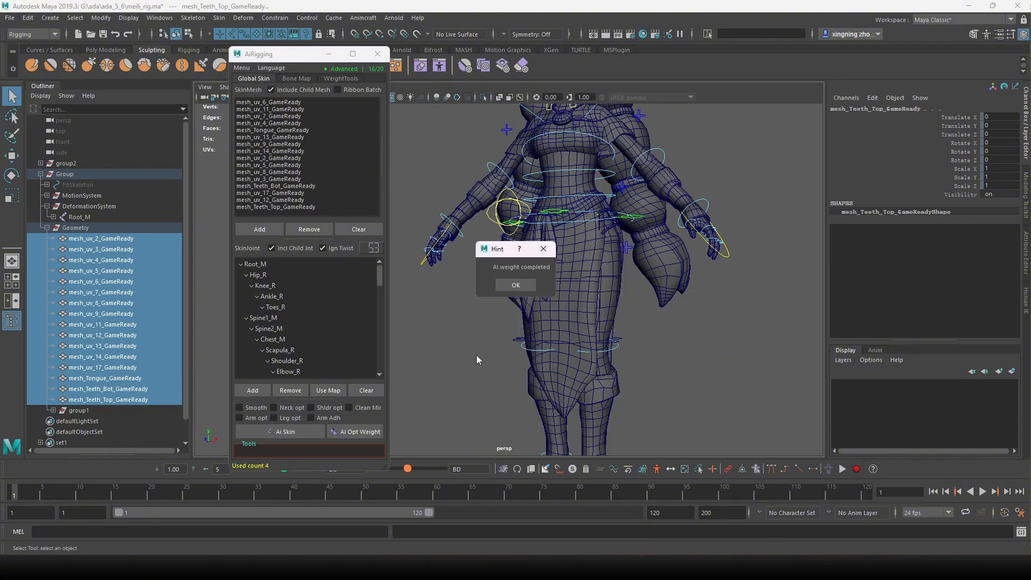
{"action": "left_click", "coordinate": [516, 286]}
{"action": "left_click", "coordinate": [665, 373]}
- Select the Fingers_L controller, change its Thumb Curl to check the left thumb's deformation, and undo the change
{"action": "left_click_drag", "start_coordinate": [665, 373], "coordinate": [665, 326], "text": "alt"}
{"action": "middle_click_drag", "start_coordinate": [665, 327], "coordinate": [609, 376], "text": "alt"}
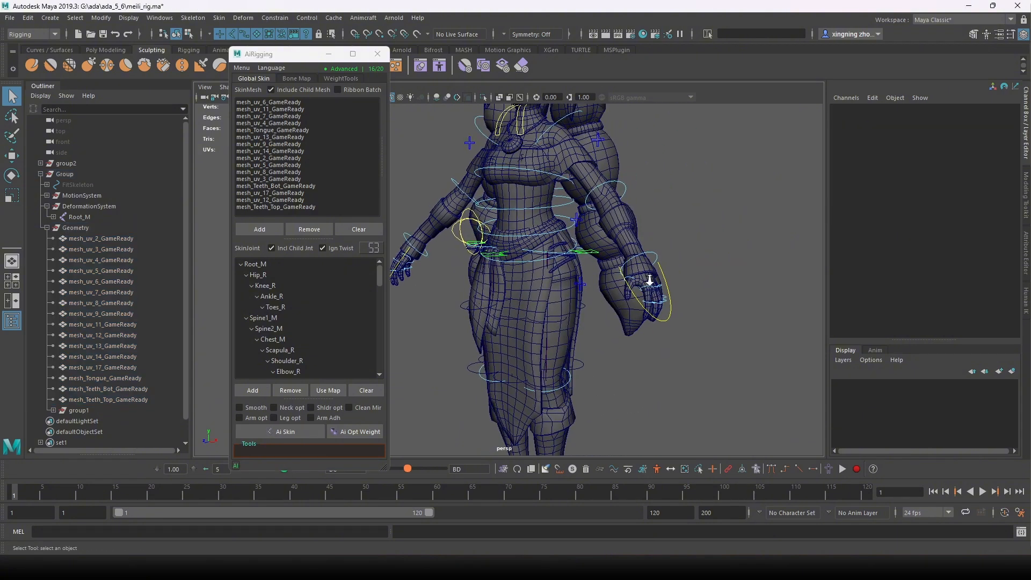
{"action": "right_click_drag", "start_coordinate": [649, 280], "coordinate": [696, 267], "text": "alt"}
{"action": "middle_click_drag", "start_coordinate": [742, 318], "coordinate": [681, 326], "text": "alt"}
{"action": "right_click_drag", "start_coordinate": [682, 326], "coordinate": [735, 306], "text": "alt"}
{"action": "left_click_drag", "start_coordinate": [735, 305], "coordinate": [758, 384], "text": "alt"}
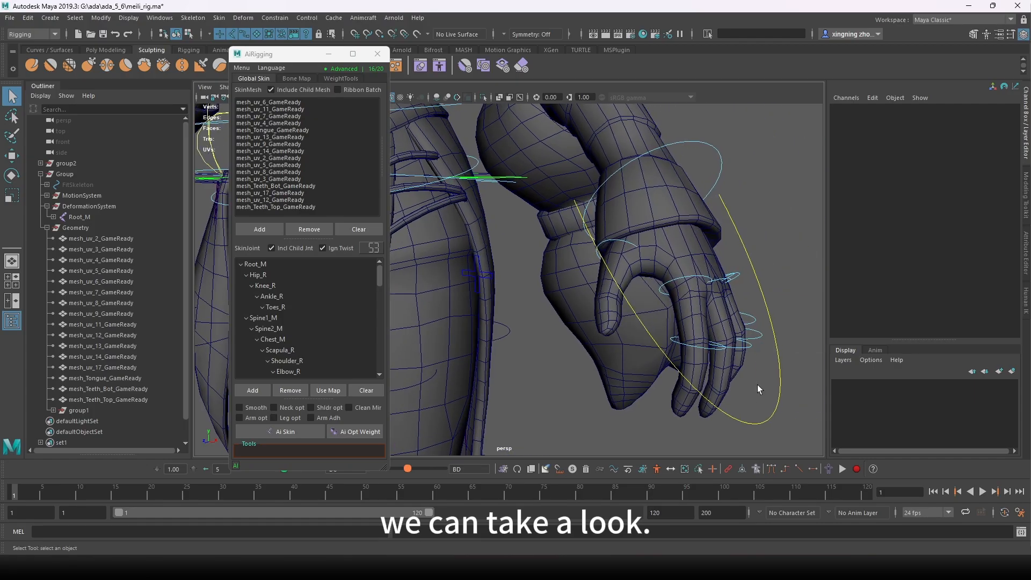
{"action": "left_click", "coordinate": [762, 423]}
{"action": "left_click_drag", "start_coordinate": [762, 423], "coordinate": [700, 378], "text": "alt"}
{"action": "key", "text": "e"}
{"action": "key", "text": "q"}
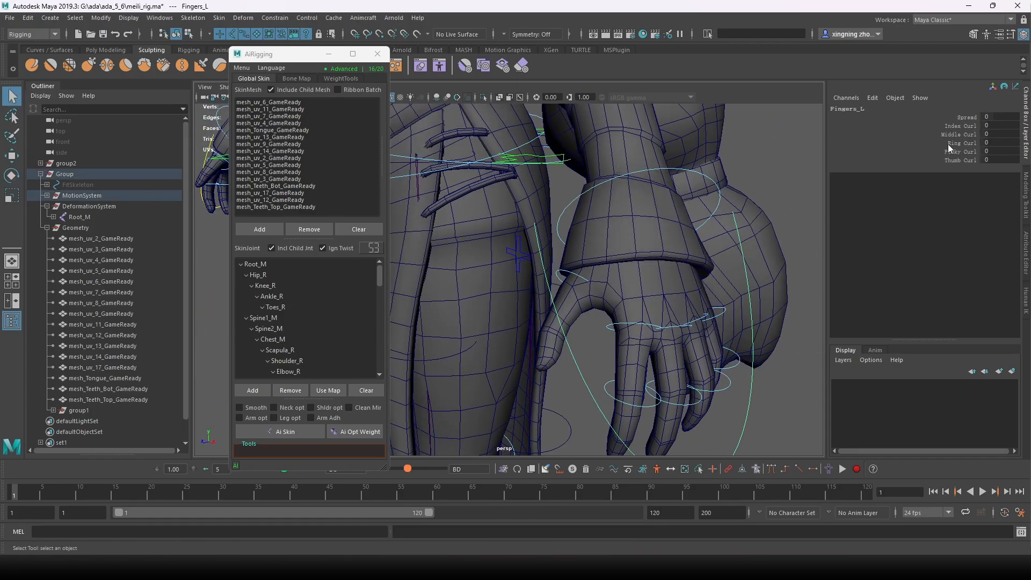
{"action": "left_click", "coordinate": [954, 160]}
{"action": "middle_click_drag", "start_coordinate": [756, 315], "coordinate": [771, 331]}
{"action": "key", "text": "ctrl+z"}
- Change Pinky Curl on Fingers_L to check the left little finger's deformation, and undo the change
{"action": "left_click", "coordinate": [961, 152]}
{"action": "left_click_drag", "start_coordinate": [752, 364], "coordinate": [682, 378], "text": "alt"}
{"action": "middle_click_drag", "start_coordinate": [682, 378], "coordinate": [570, 363]}
{"action": "key", "text": "ctrl+z"}
{"action": "right_click_drag", "start_coordinate": [716, 368], "coordinate": [686, 343], "text": "alt"}
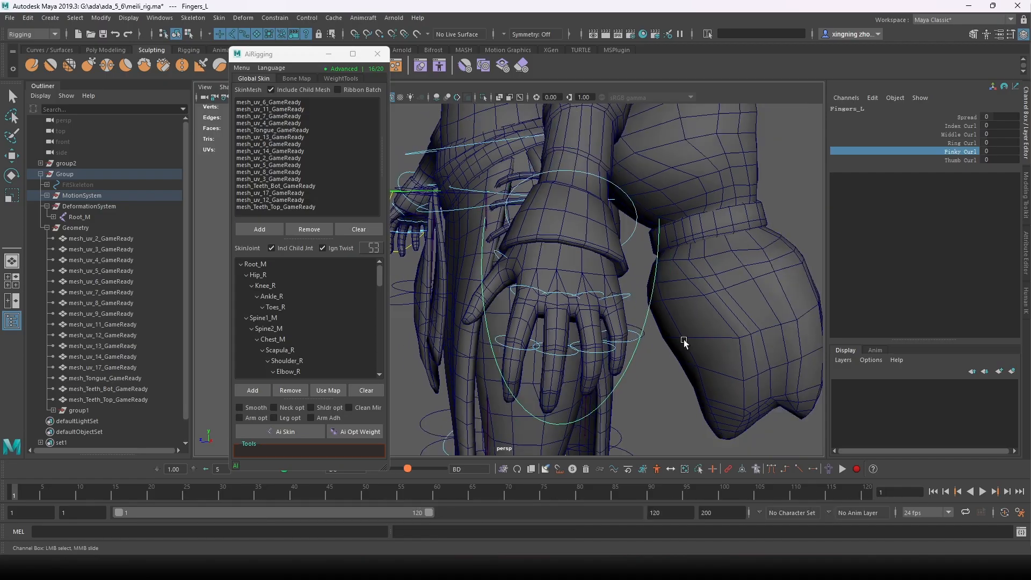
{"action": "left_click_drag", "start_coordinate": [686, 343], "coordinate": [401, 231], "text": "alt"}
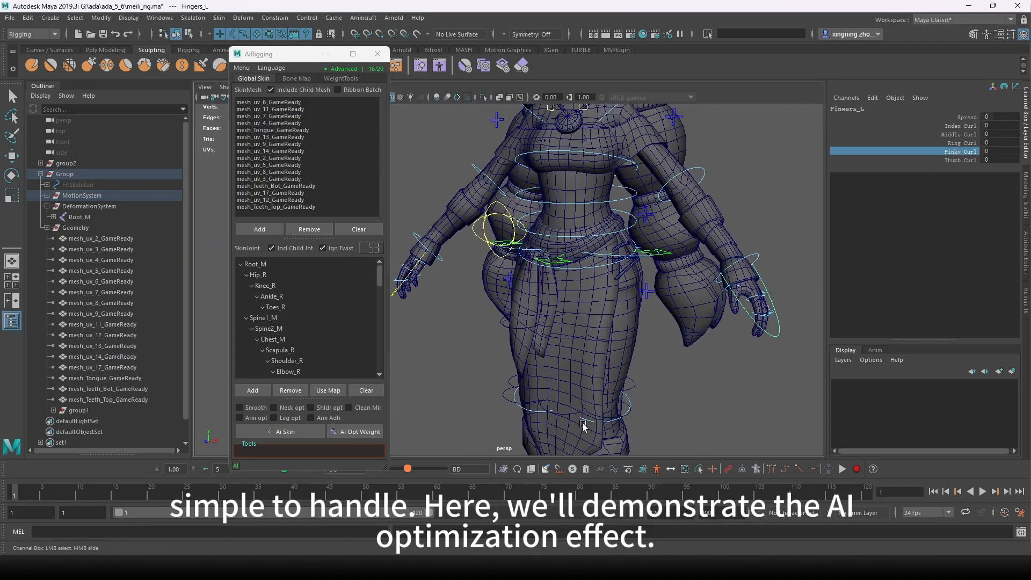
- Enable the Smooth, Shldr opt, Clean Mir, Arm opt, Leg opt and Arm Adh optimization options
{"action": "left_click", "coordinate": [257, 409]}
{"action": "left_click", "coordinate": [255, 418]}
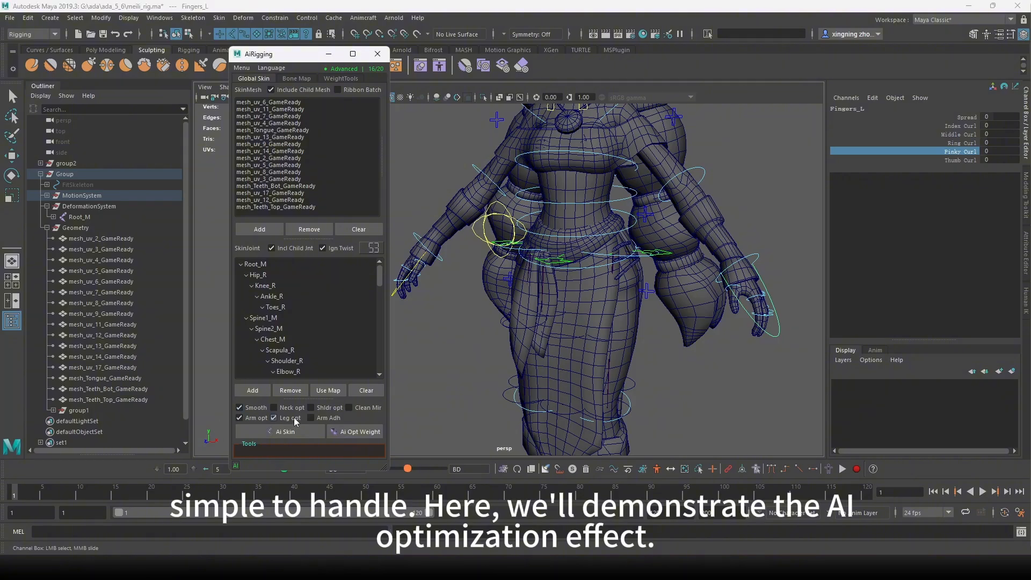
{"action": "left_click", "coordinate": [290, 418]}
{"action": "left_click", "coordinate": [328, 418]}
- Select the chin vertex vtx[2754] on mesh_uv_14_GameReady and mark it as the Neck opt point
{"action": "middle_click_drag", "start_coordinate": [597, 137], "coordinate": [570, 294], "text": "alt"}
{"action": "scroll", "coordinate": [604, 251], "scroll_direction": "up", "scroll_amount": 5}
{"action": "left_click", "coordinate": [644, 175]}
{"action": "right_click_drag", "start_coordinate": [645, 165], "coordinate": [578, 166]}
{"action": "left_click", "coordinate": [618, 187]}
{"action": "left_click", "coordinate": [286, 410]}
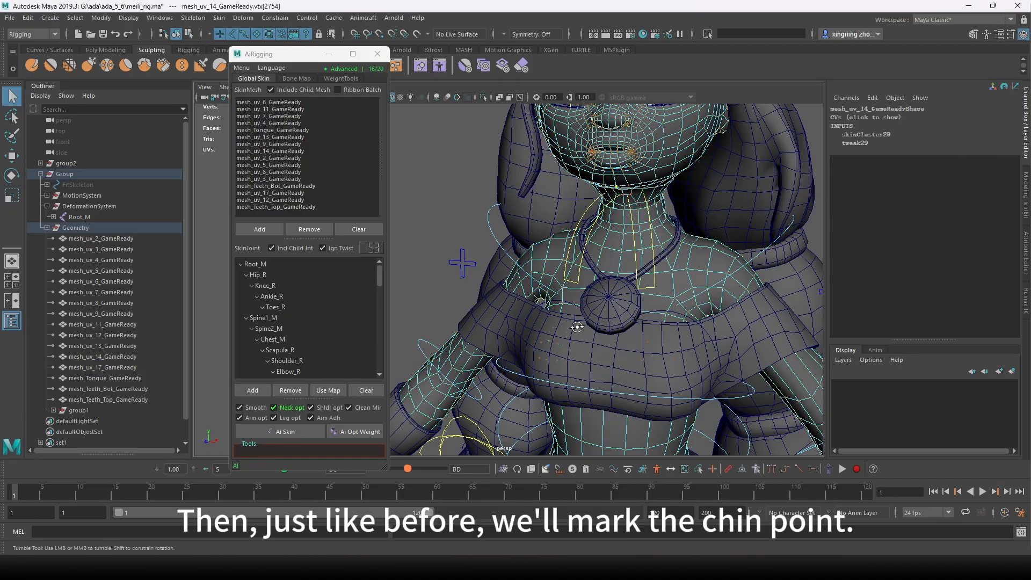
- Return mesh_uv_14_GameReady to object mode and recall the marked chin point through Neck opt
{"action": "left_click_drag", "start_coordinate": [576, 327], "coordinate": [605, 228], "text": "alt"}
{"action": "middle_click_drag", "start_coordinate": [605, 228], "coordinate": [600, 258], "text": "alt"}
{"action": "right_click_drag", "start_coordinate": [614, 232], "coordinate": [615, 167]}
{"action": "scroll", "coordinate": [555, 356], "scroll_direction": "down", "scroll_amount": 3}
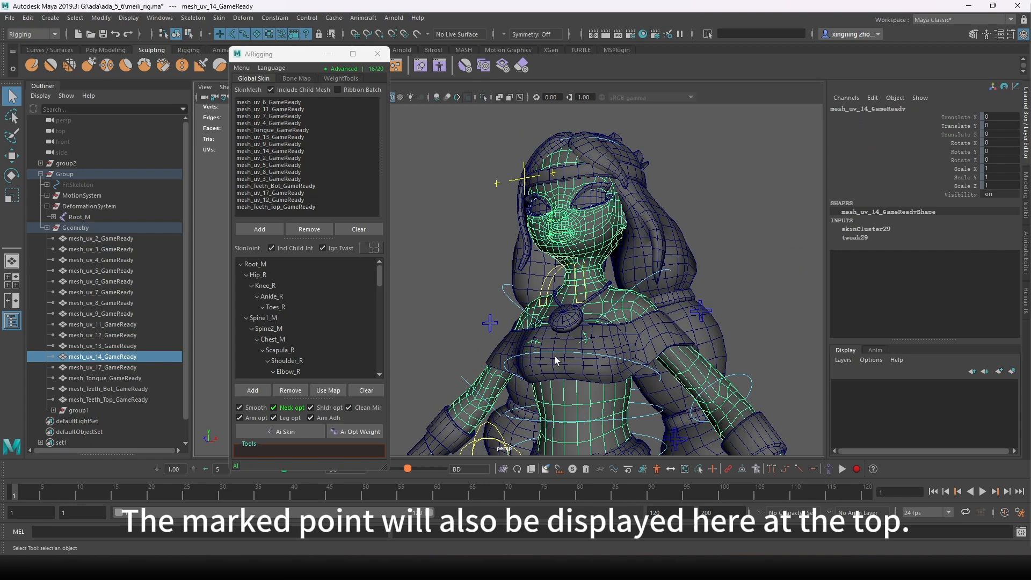
{"action": "left_click", "coordinate": [290, 411]}
- Run Ai Opt Weight to optimize the character's skin weights with the enabled options
{"action": "left_click_drag", "start_coordinate": [647, 274], "coordinate": [647, 291], "text": "alt"}
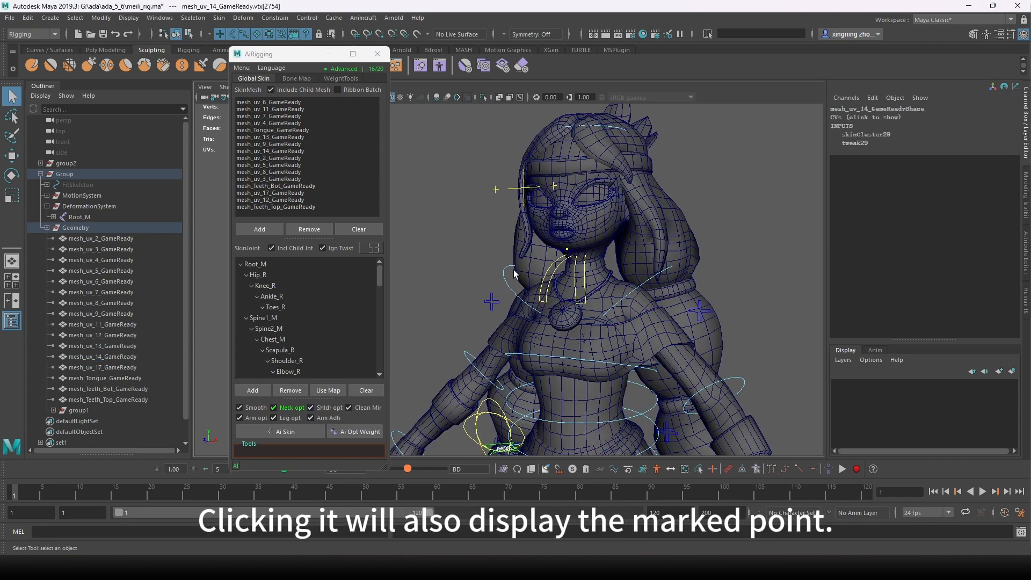
{"action": "middle_click_drag", "start_coordinate": [626, 333], "coordinate": [617, 281], "text": "alt"}
{"action": "left_click", "coordinate": [749, 191]}
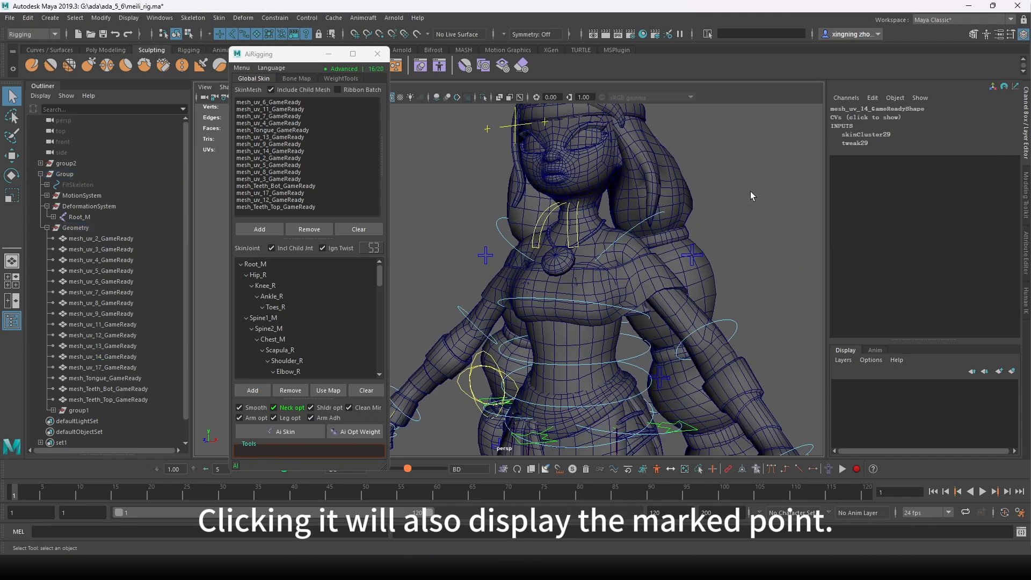
{"action": "left_click", "coordinate": [365, 432]}
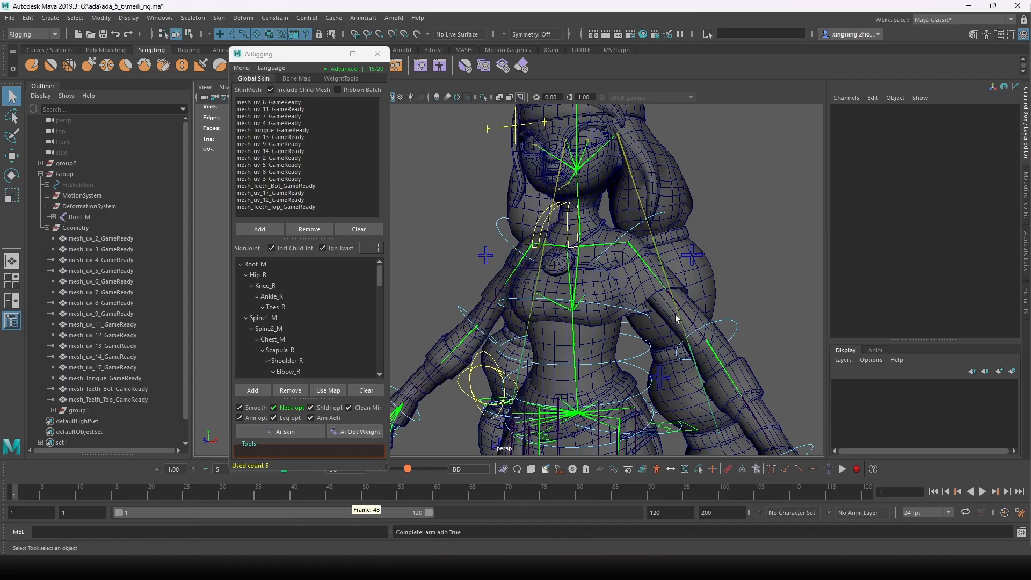
- Rotate FKElbow_L about 94 degrees around Z to check the left elbow's deformation, and undo the rotation
{"action": "left_click_drag", "start_coordinate": [676, 317], "coordinate": [720, 323], "text": "alt"}
{"action": "middle_click_drag", "start_coordinate": [653, 395], "coordinate": [637, 321], "text": "alt"}
{"action": "left_click", "coordinate": [688, 283]}
{"action": "key", "text": "e"}
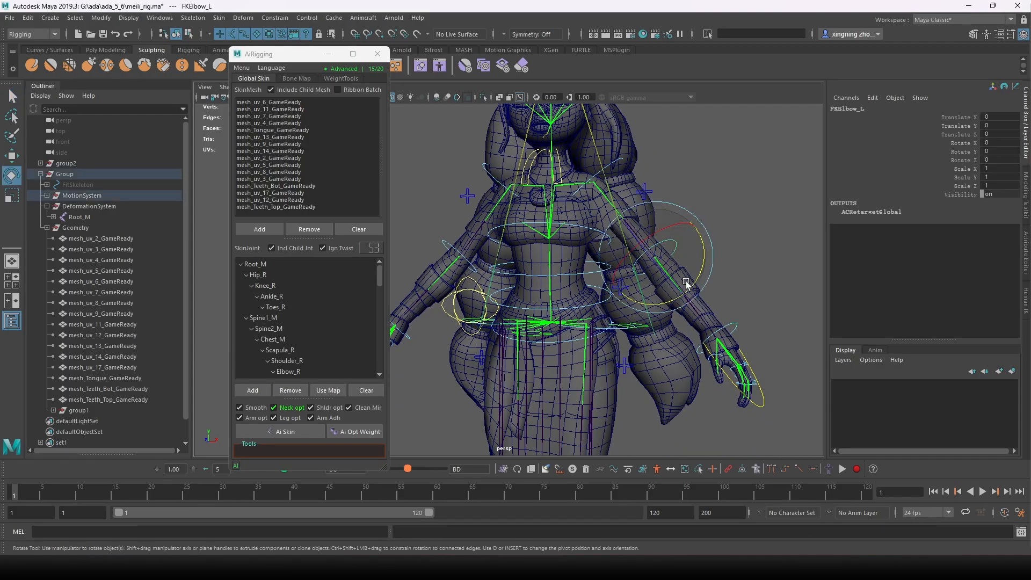
{"action": "left_click_drag", "start_coordinate": [680, 287], "coordinate": [626, 260]}
{"action": "key", "text": "f"}
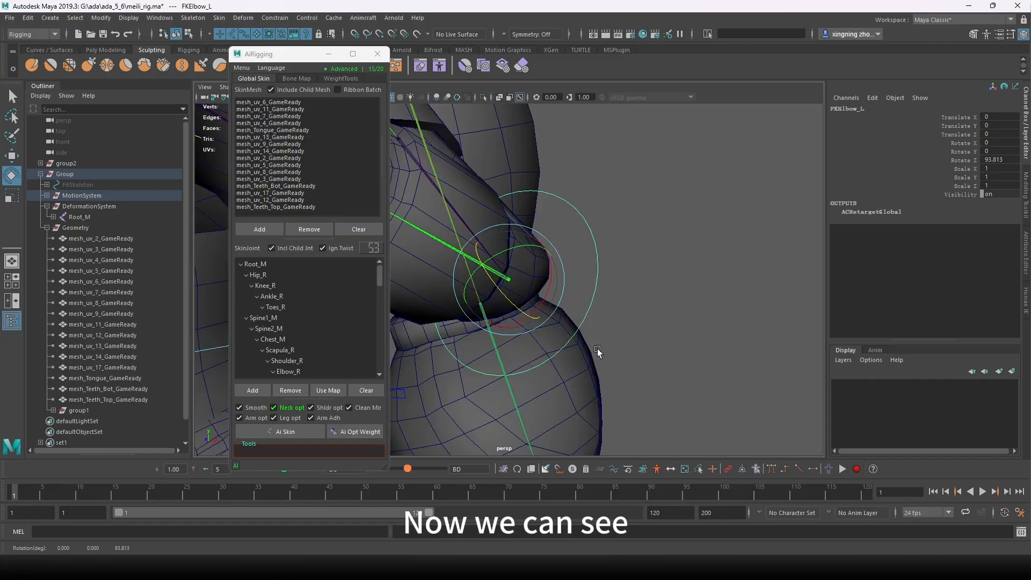
{"action": "left_click_drag", "start_coordinate": [599, 352], "coordinate": [571, 350], "text": "alt"}
{"action": "scroll", "coordinate": [570, 350], "scroll_direction": "down", "scroll_amount": 4}
{"action": "key", "text": "ctrl+z"}
- Rotate FKPinkyFinger1_L about 69 degrees around Z to check the optimized little finger, and undo the rotation
{"action": "key", "text": "q"}
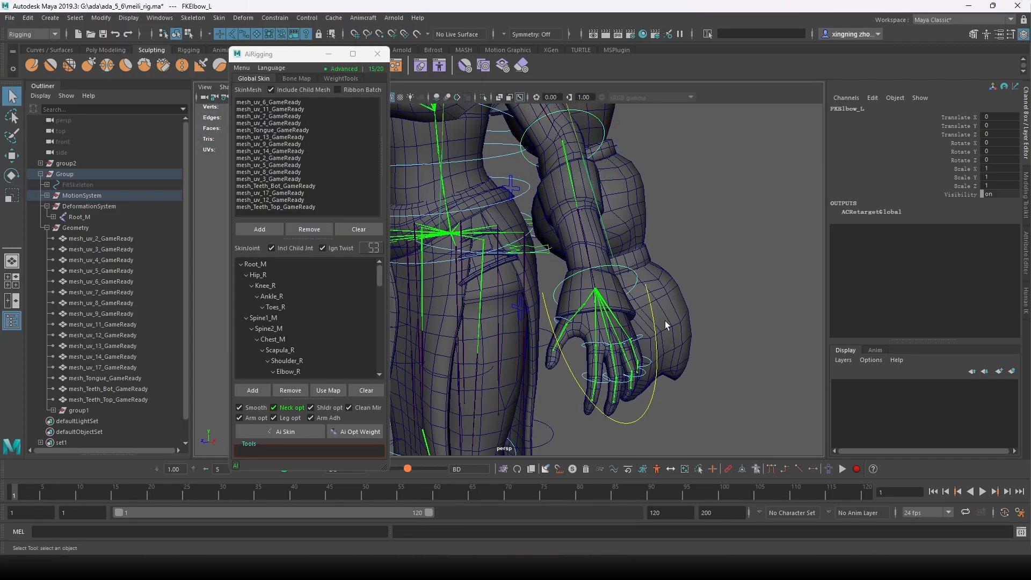
{"action": "left_click", "coordinate": [656, 381]}
{"action": "key", "text": "f"}
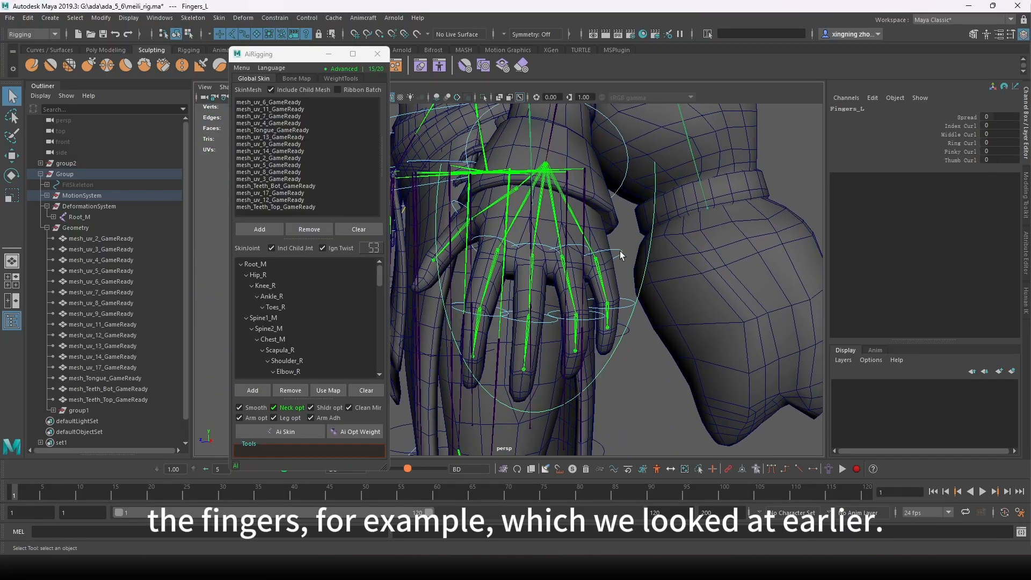
{"action": "left_click", "coordinate": [620, 250]}
{"action": "key", "text": "e"}
{"action": "left_click_drag", "start_coordinate": [623, 258], "coordinate": [561, 306], "text": "alt"}
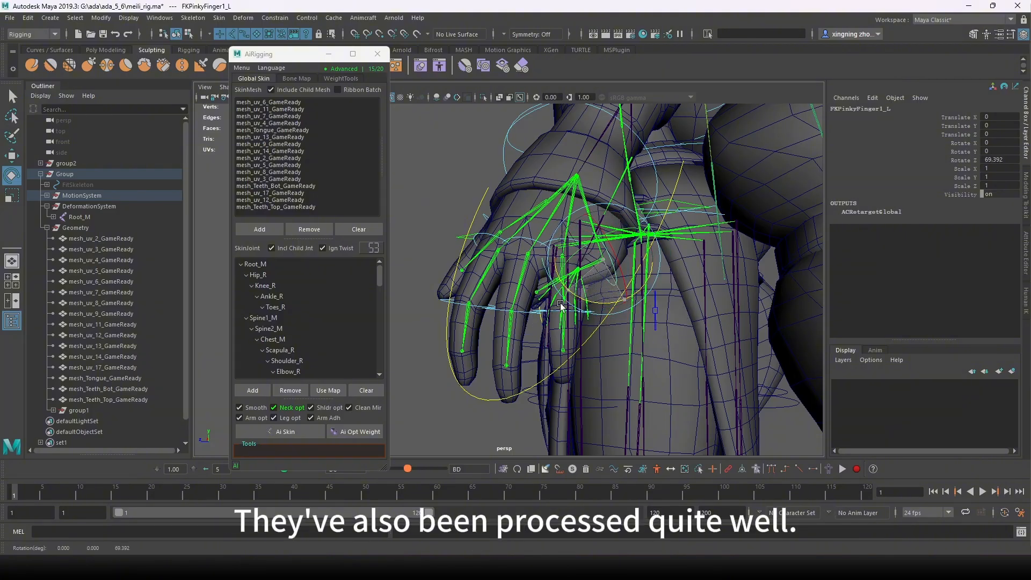
{"action": "key", "text": "ctrl+z"}
- Rotate FKAnkle_L to check the left ankle's deformation, and undo the rotation
{"action": "middle_click_drag", "start_coordinate": [644, 376], "coordinate": [647, 156], "text": "alt"}
{"action": "scroll", "coordinate": [643, 260], "scroll_direction": "down", "scroll_amount": 4}
{"action": "middle_click_drag", "start_coordinate": [634, 430], "coordinate": [624, 308], "text": "alt"}
{"action": "left_click", "coordinate": [658, 356]}
{"action": "left_click_drag", "start_coordinate": [658, 316], "coordinate": [702, 317]}
{"action": "key", "text": "ctrl+z"}
- Examine the whole skinned character from the side and the front
{"action": "scroll", "coordinate": [693, 335], "scroll_direction": "down", "scroll_amount": 5}
{"action": "middle_click_drag", "start_coordinate": [646, 236], "coordinate": [662, 346], "text": "alt"}
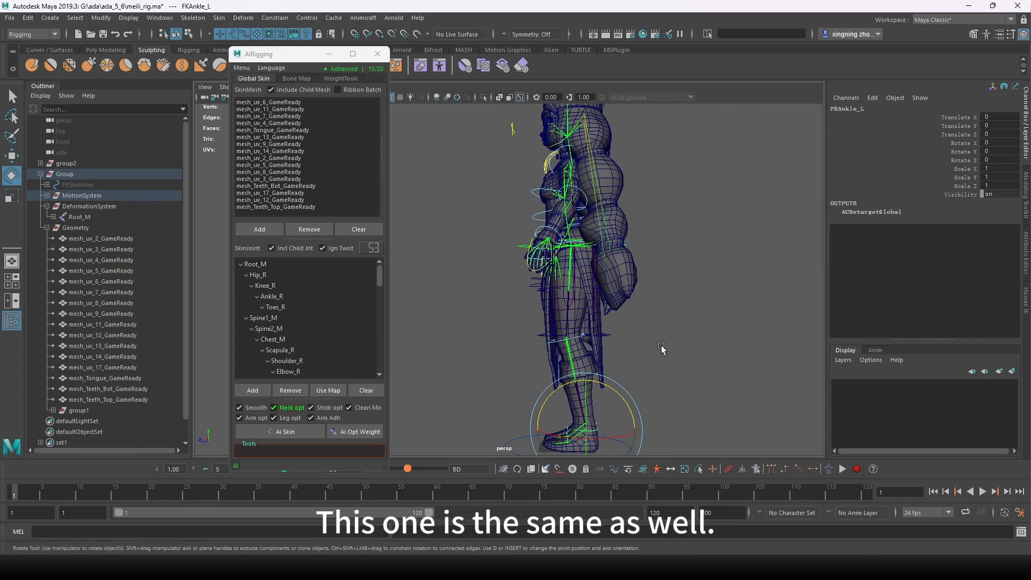
{"action": "left_click_drag", "start_coordinate": [473, 275], "coordinate": [564, 274], "text": "alt"}
{"action": "middle_click_drag", "start_coordinate": [564, 274], "coordinate": [683, 310], "text": "alt"}
{"action": "scroll", "coordinate": [567, 330], "scroll_direction": "up", "scroll_amount": 3}
{"action": "middle_click_drag", "start_coordinate": [586, 337], "coordinate": [548, 315], "text": "alt"}
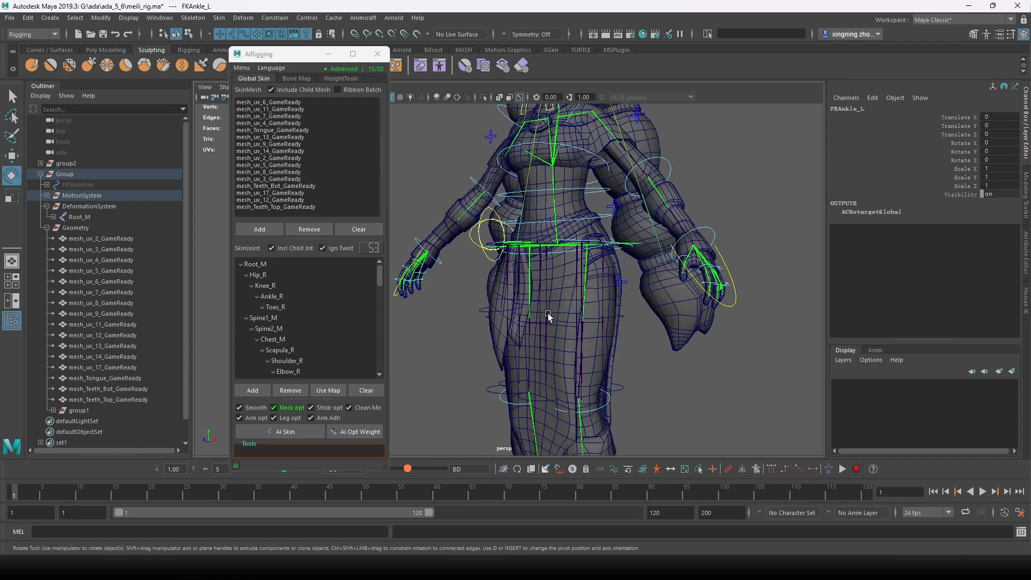
{"action": "left_click_drag", "start_coordinate": [548, 315], "coordinate": [566, 325], "text": "alt"}
{"action": "scroll", "coordinate": [571, 328], "scroll_direction": "down", "scroll_amount": 3}
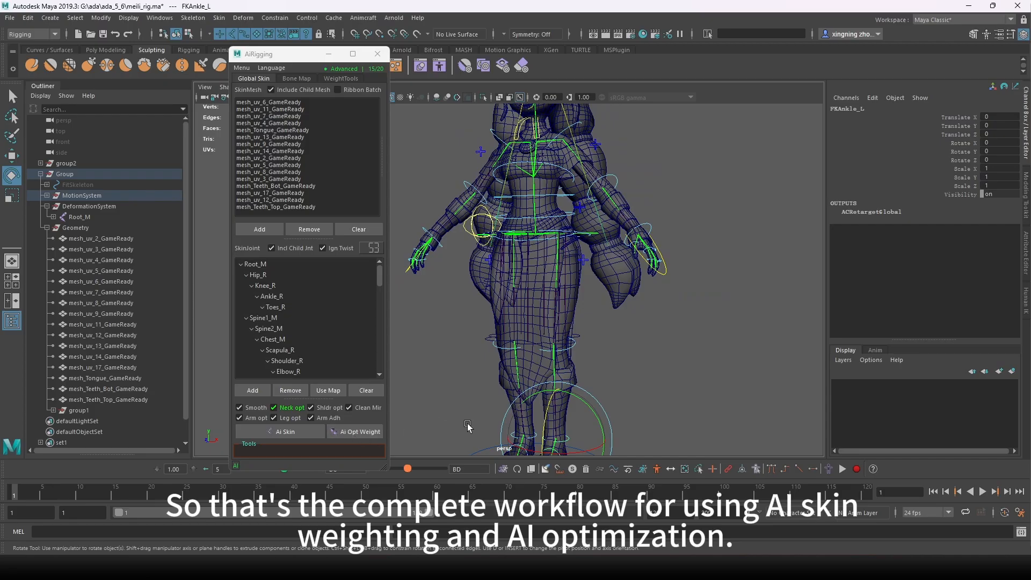
{"action": "left_click_drag", "start_coordinate": [457, 348], "coordinate": [440, 306], "text": "alt"}
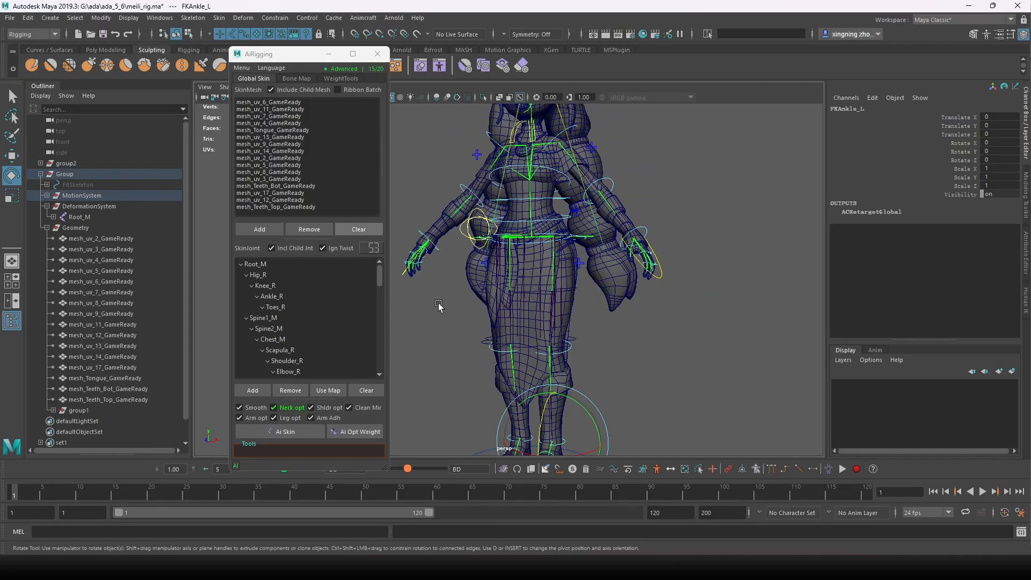